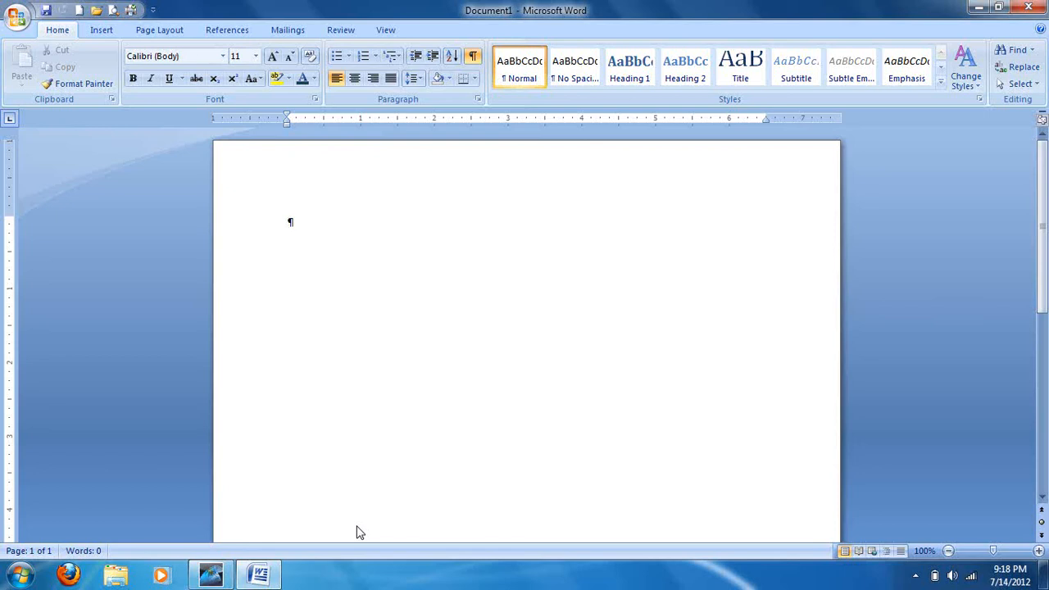
# Step: Open the Business Newsletter document from the Documents library
pyautogui.click(99, 6)
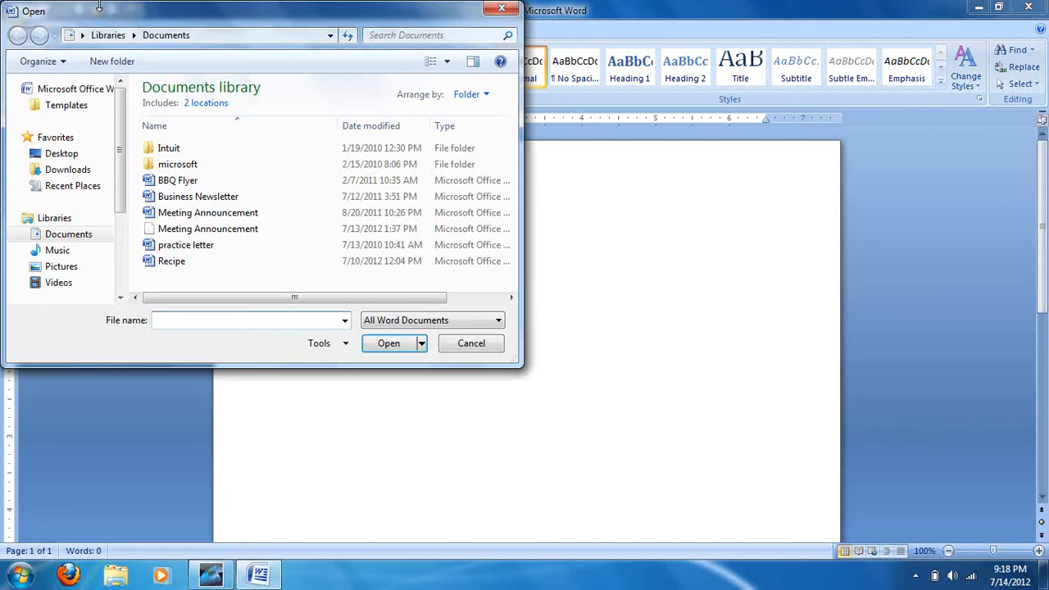
pyautogui.doubleClick(233, 196)
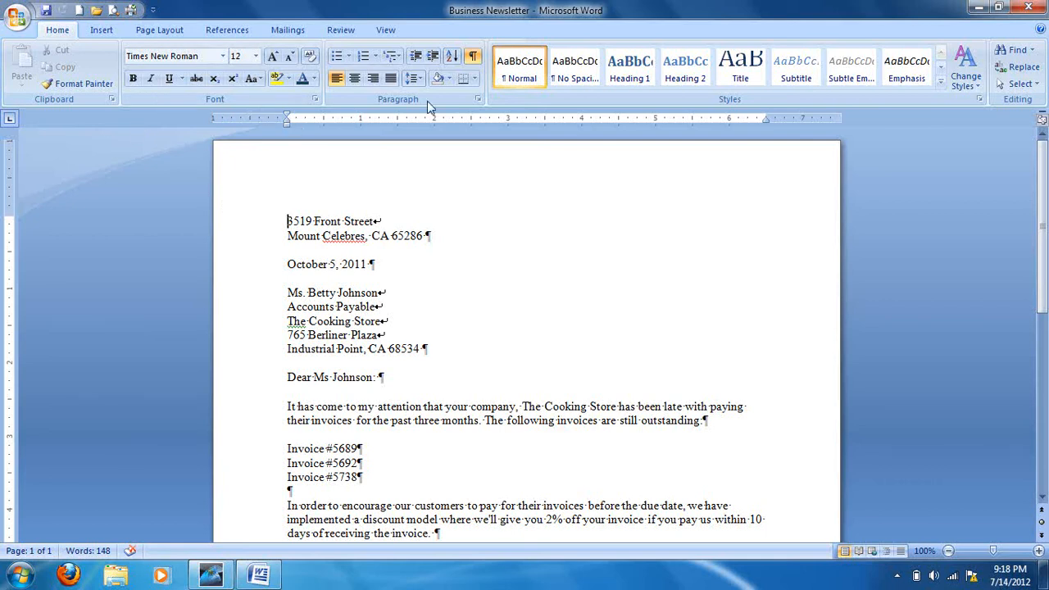
# Step: Choose a Box page border for the letter, removing its left edge in the preview and restoring it
pyautogui.click(474, 79)
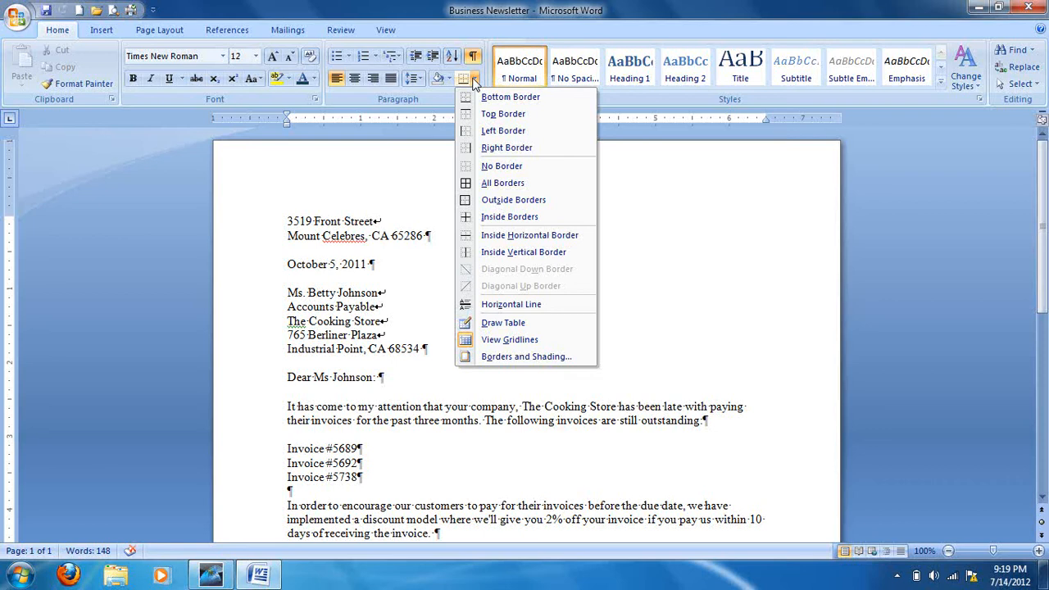
pyautogui.click(513, 360)
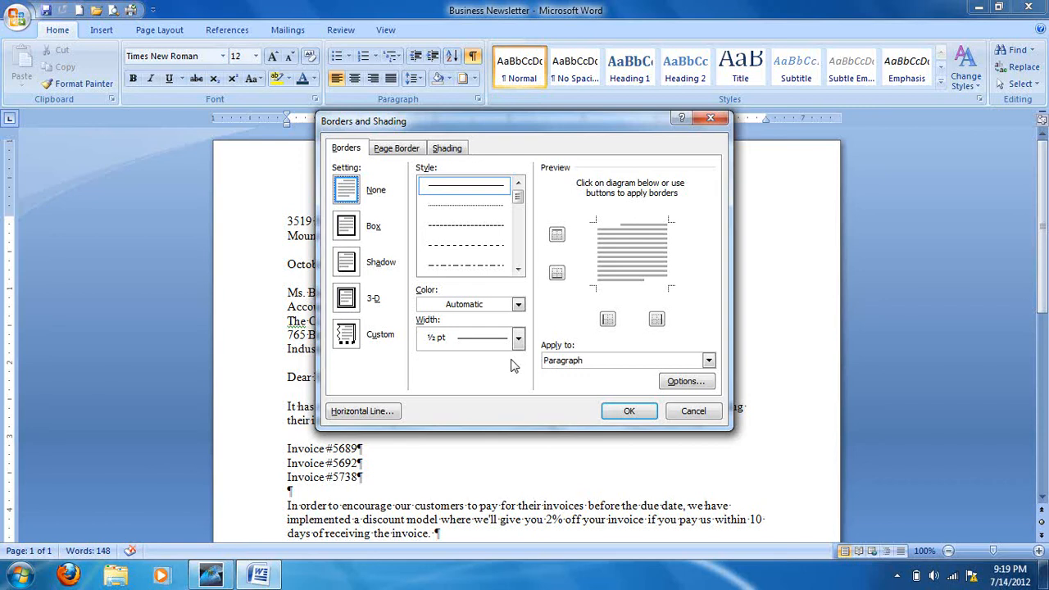
pyautogui.click(400, 149)
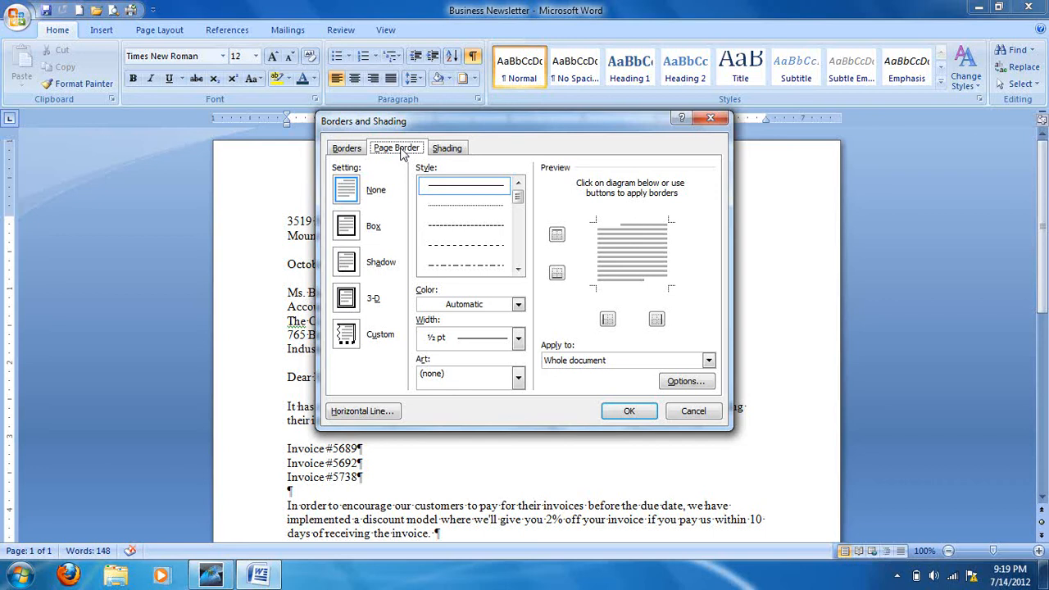
pyautogui.click(353, 231)
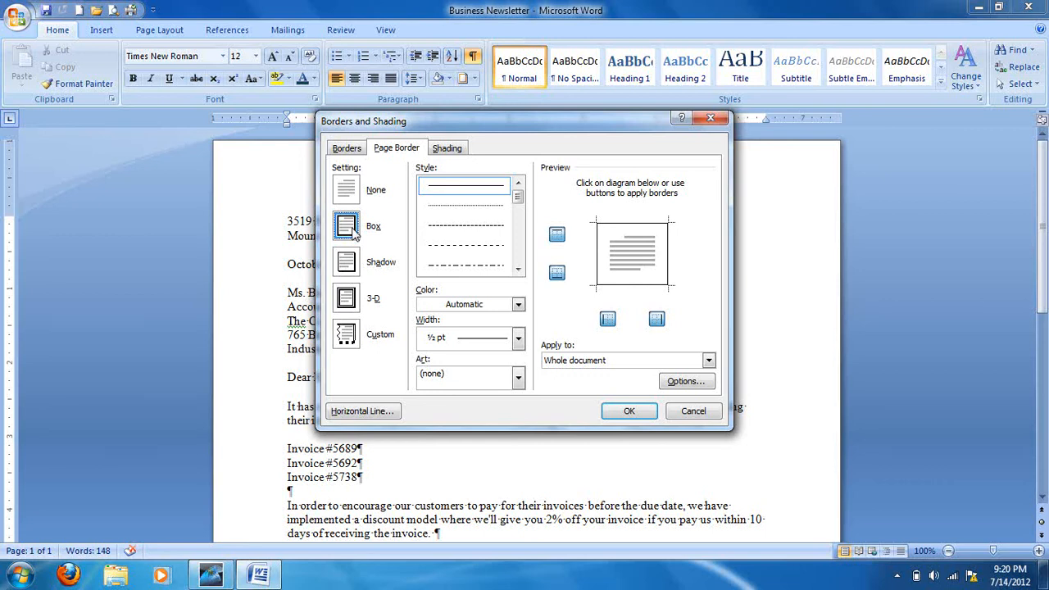
pyautogui.click(599, 254)
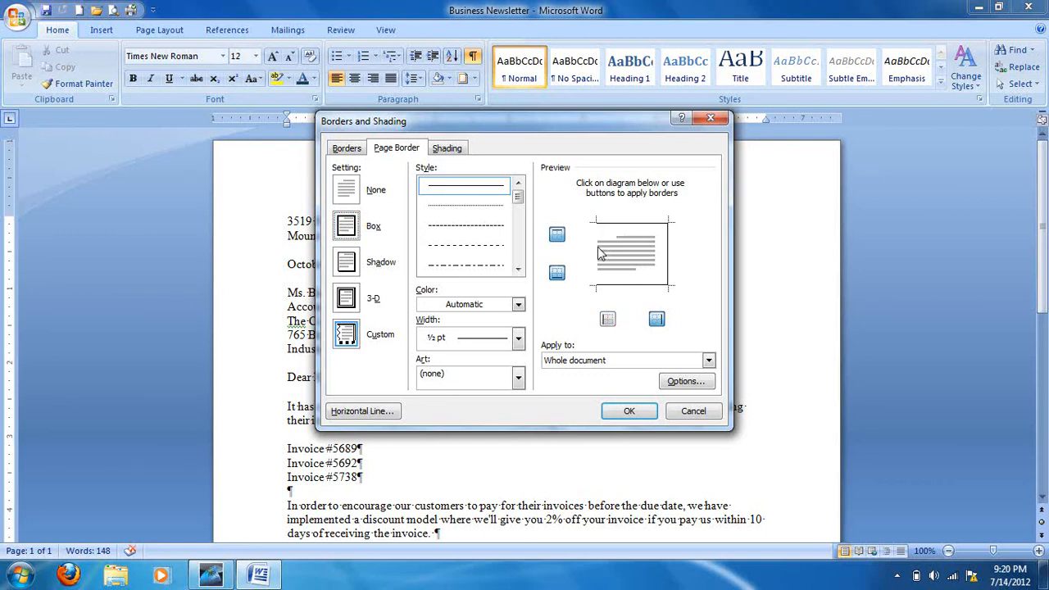
pyautogui.click(599, 254)
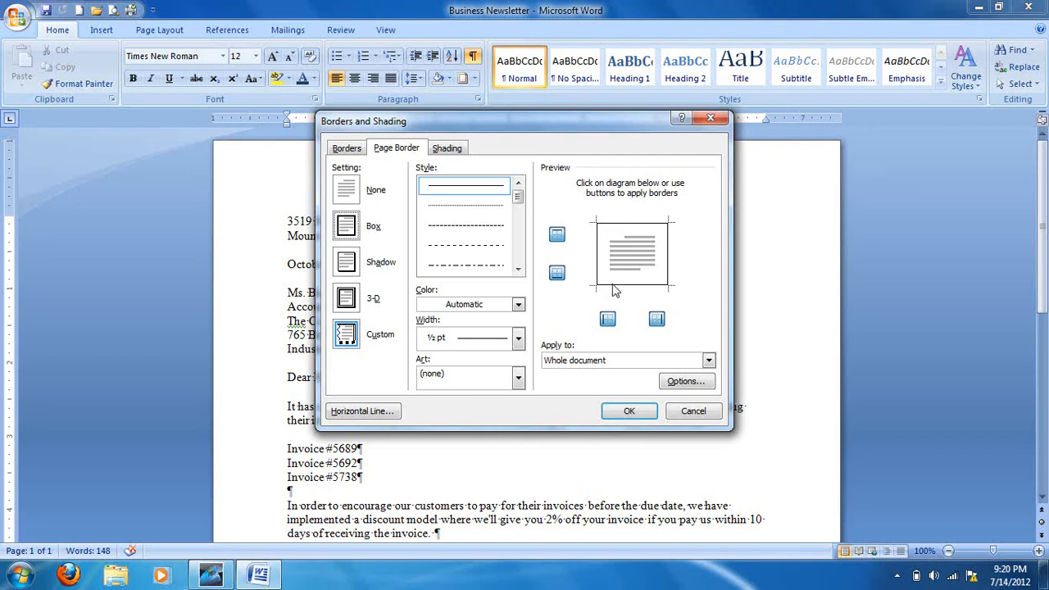
# Step: Look through the border line styles, and set the page border colour to the darkest theme red and its width to 1 ½ pt
pyautogui.click(518, 269)
pyautogui.click(518, 268)
pyautogui.click(518, 269)
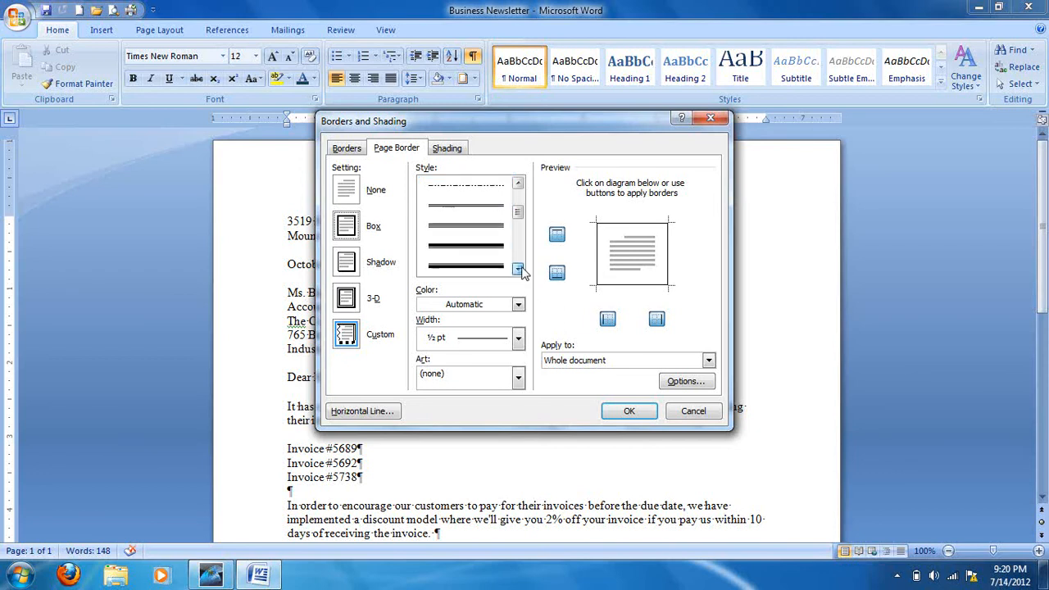
pyautogui.click(517, 269)
pyautogui.click(518, 269)
pyautogui.click(518, 269)
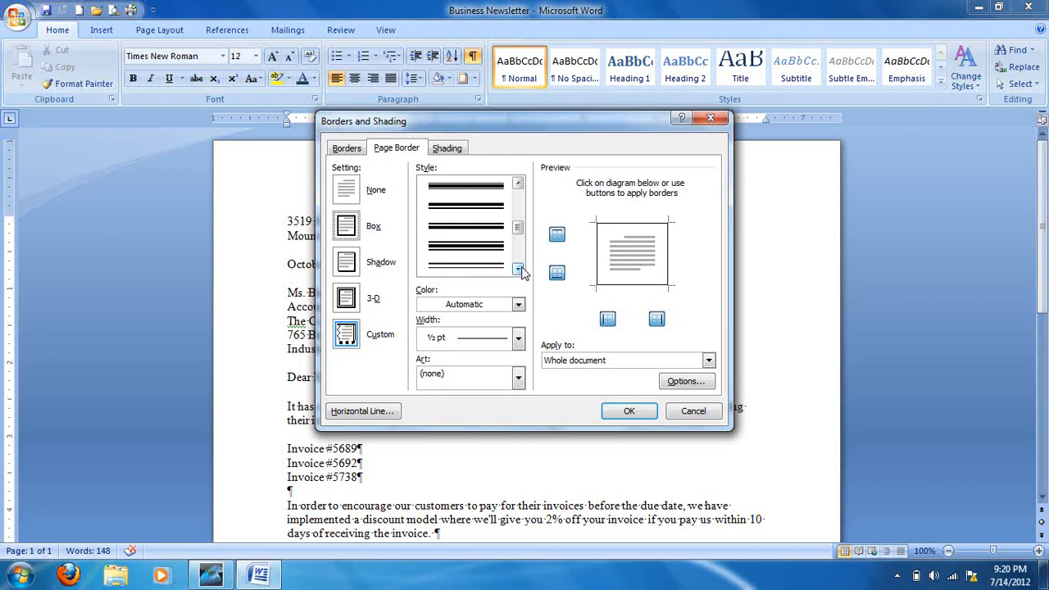
pyautogui.click(518, 307)
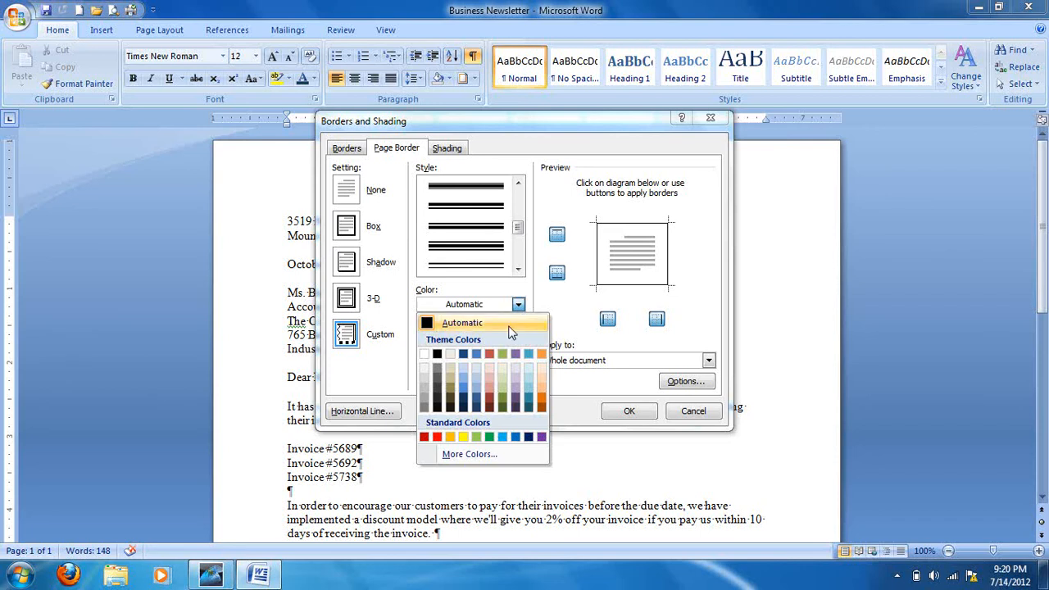
pyautogui.click(488, 406)
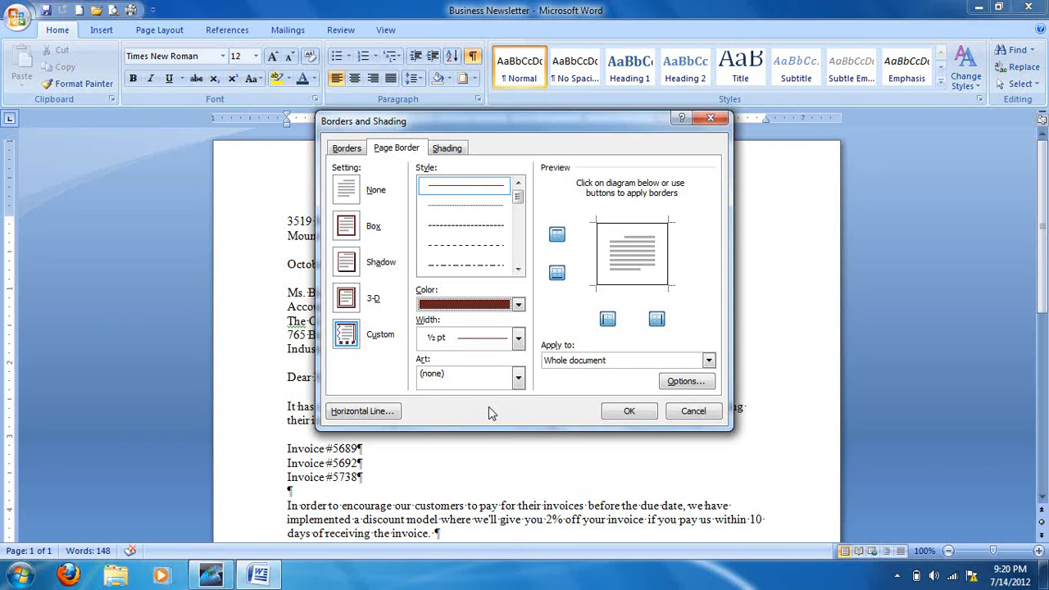
pyautogui.click(518, 339)
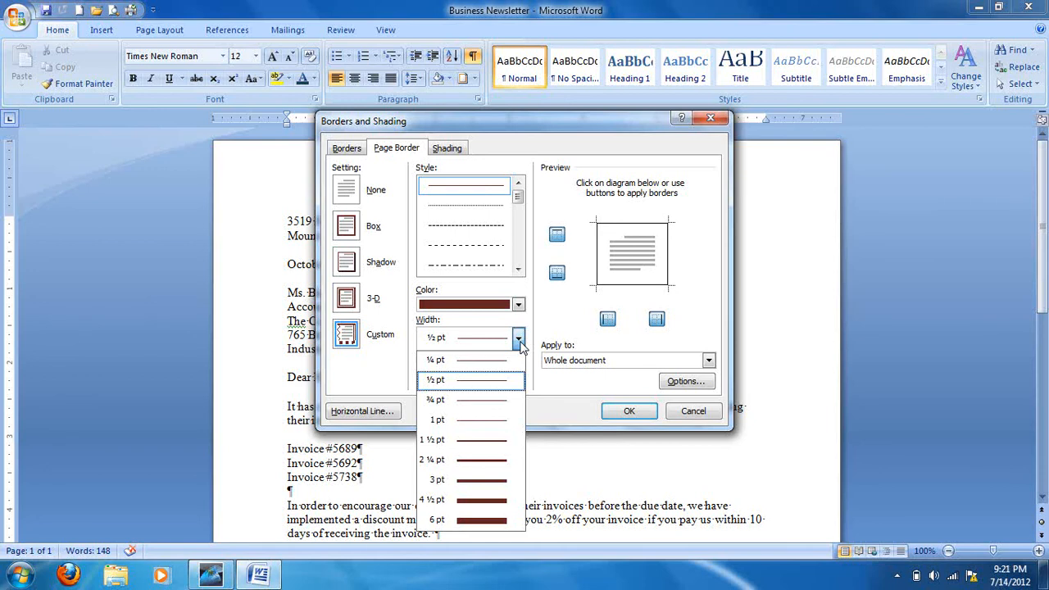
pyautogui.click(496, 440)
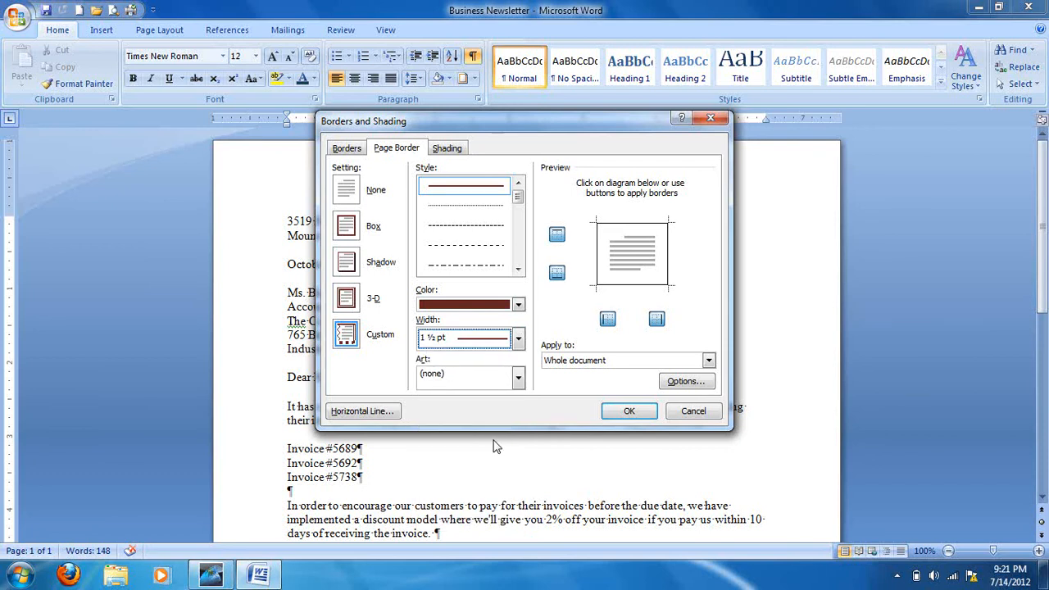
# Step: Limit the page border to the first page of this section and apply it to the document
pyautogui.click(709, 361)
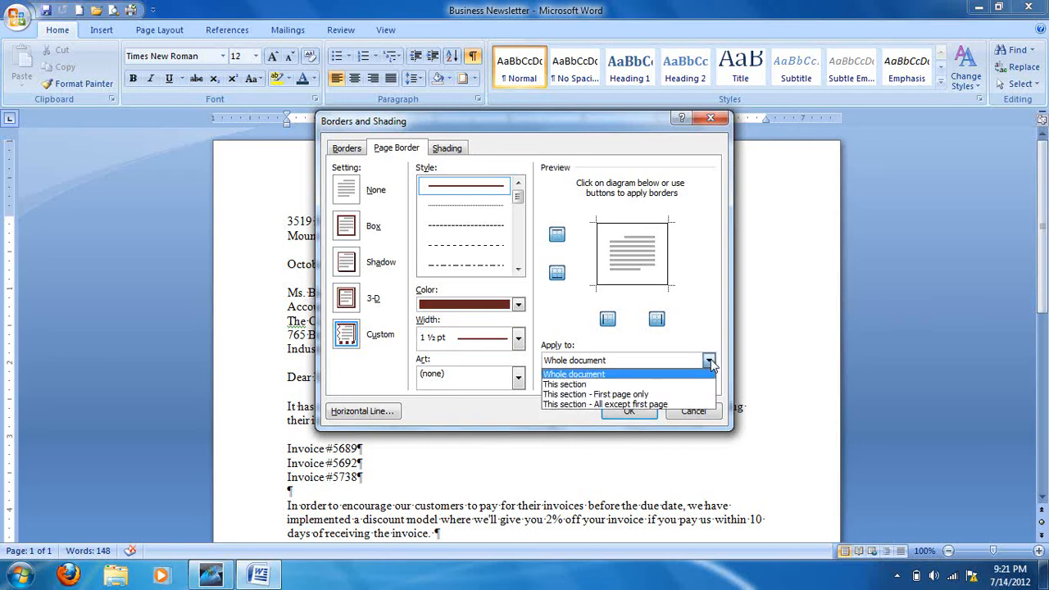
pyautogui.click(646, 395)
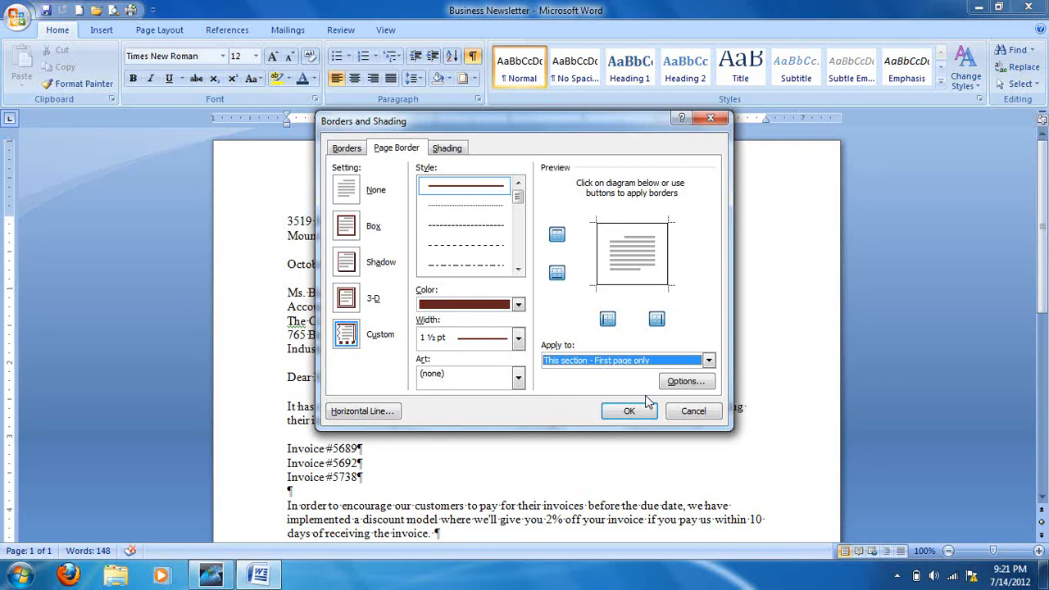
pyautogui.click(640, 410)
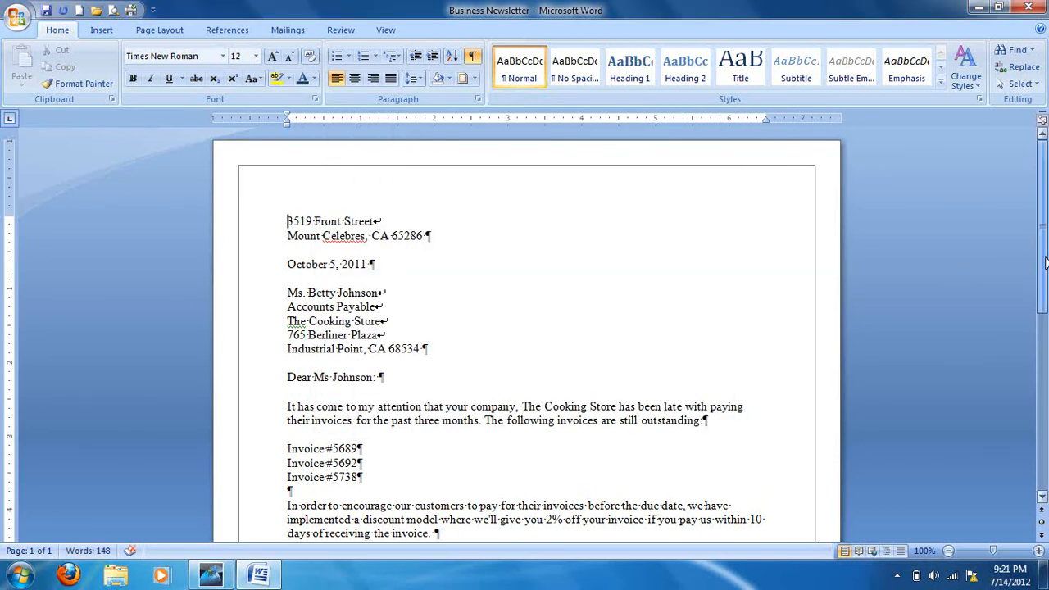
# Step: Shade the three invoice lines as paragraphs with the lightest theme red fill, leaving the pattern style at Clear
pyautogui.moveTo(1046, 254); pyautogui.dragTo(1046, 309)
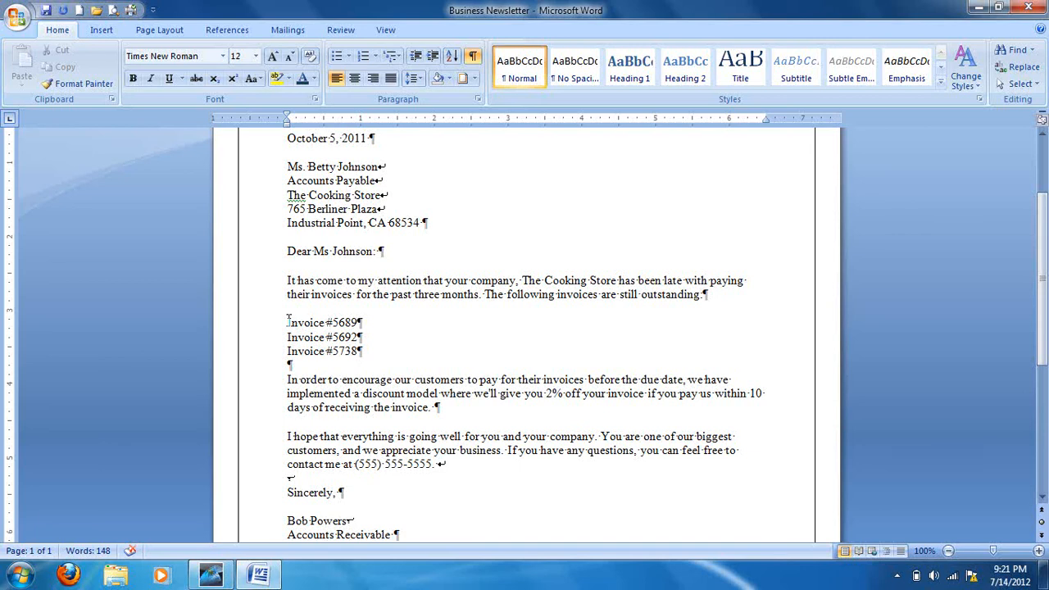
pyautogui.moveTo(287, 322); pyautogui.dragTo(357, 324)
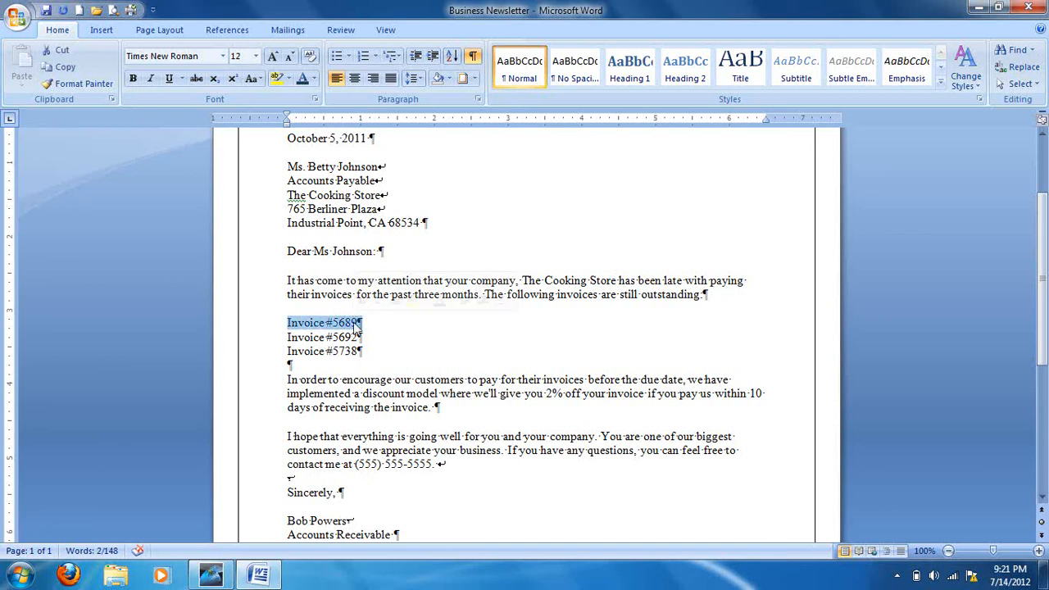
pyautogui.click(288, 317)
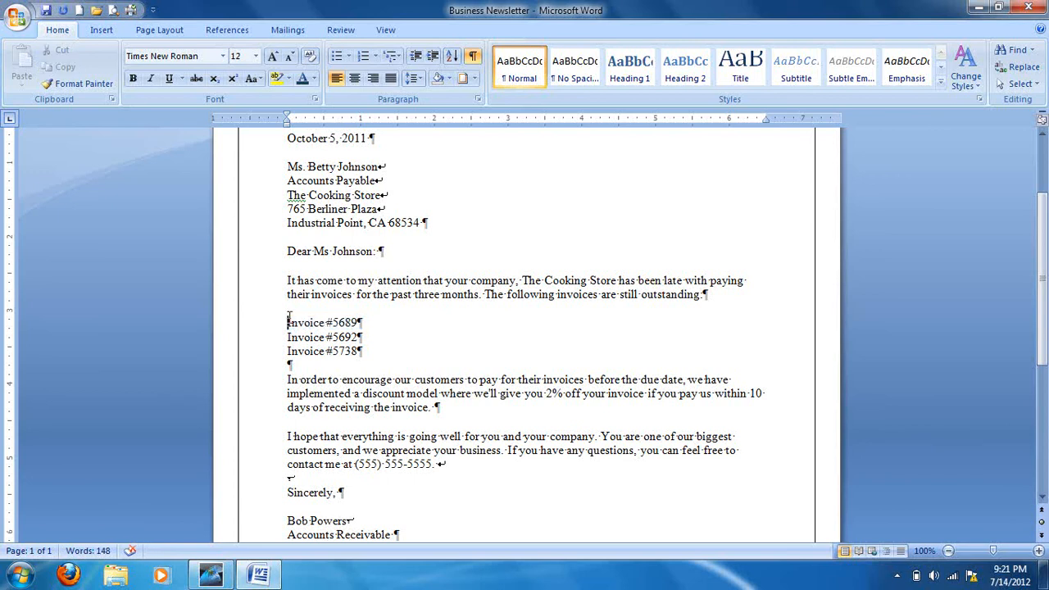
pyautogui.moveTo(289, 317); pyautogui.dragTo(370, 353)
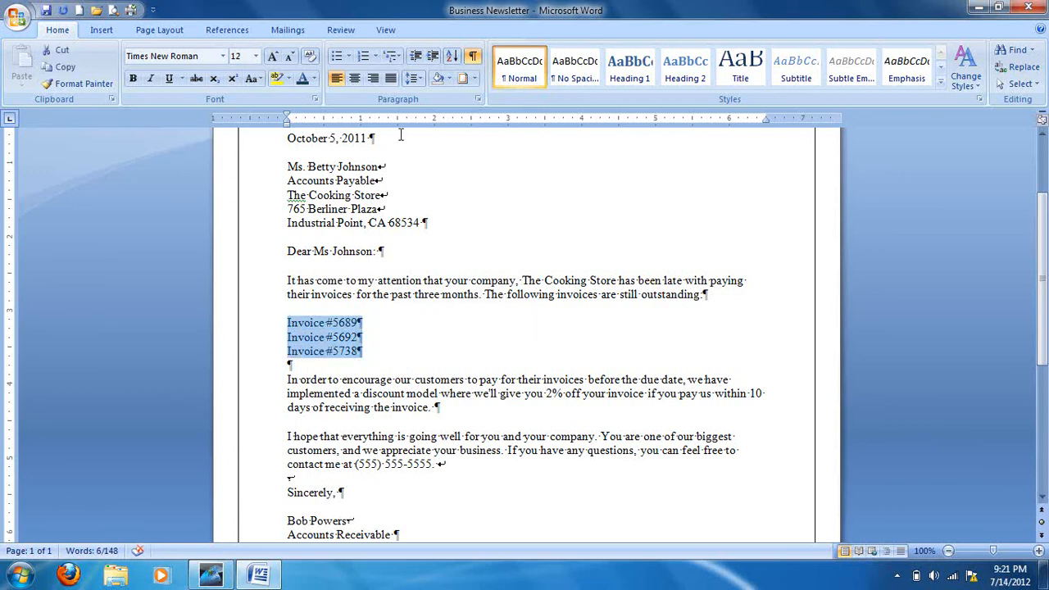
pyautogui.click(474, 79)
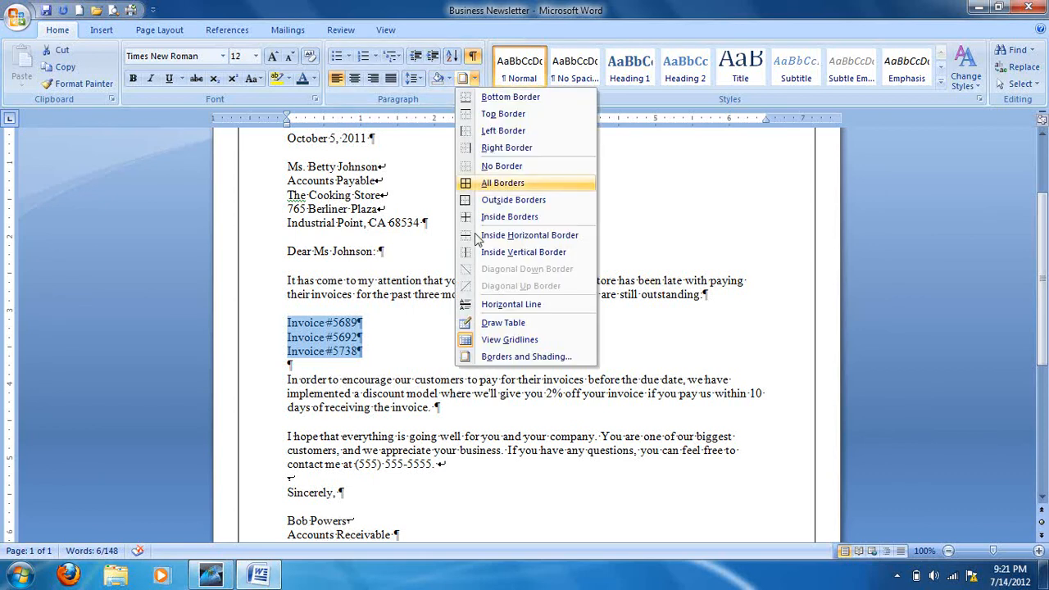
pyautogui.click(485, 356)
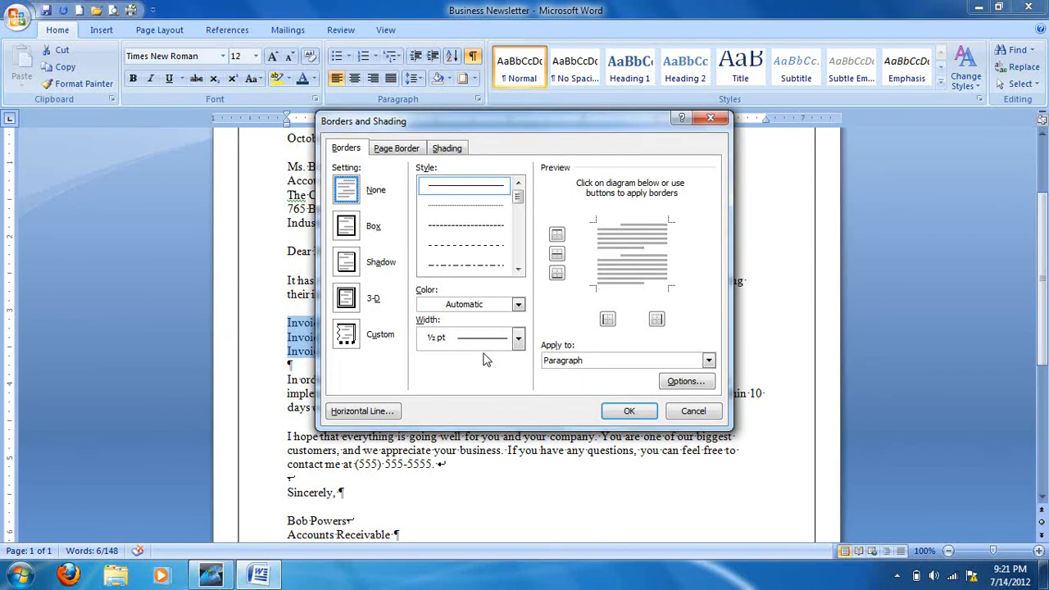
pyautogui.click(452, 150)
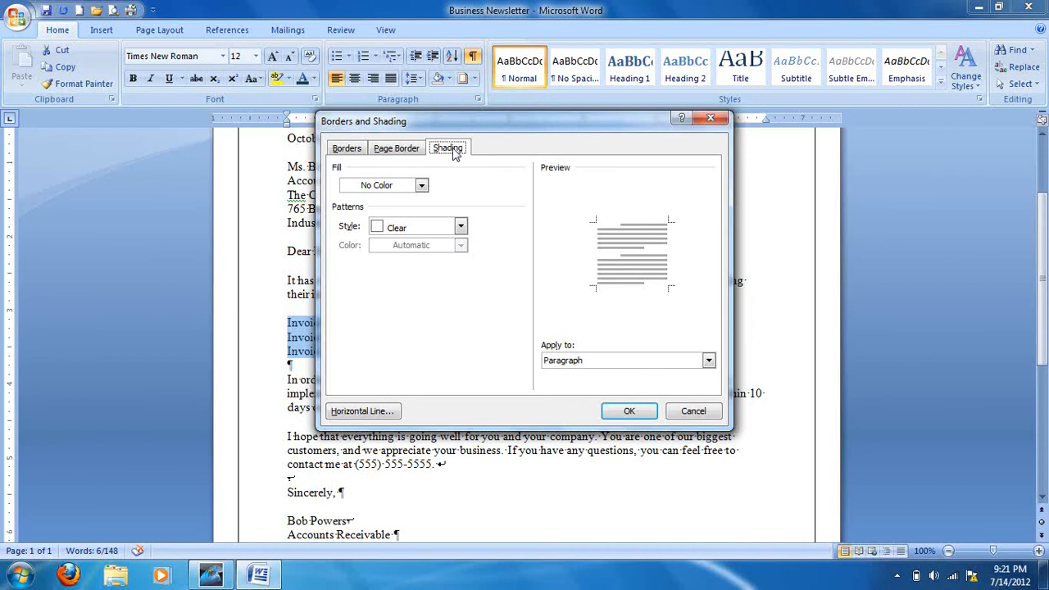
pyautogui.click(421, 186)
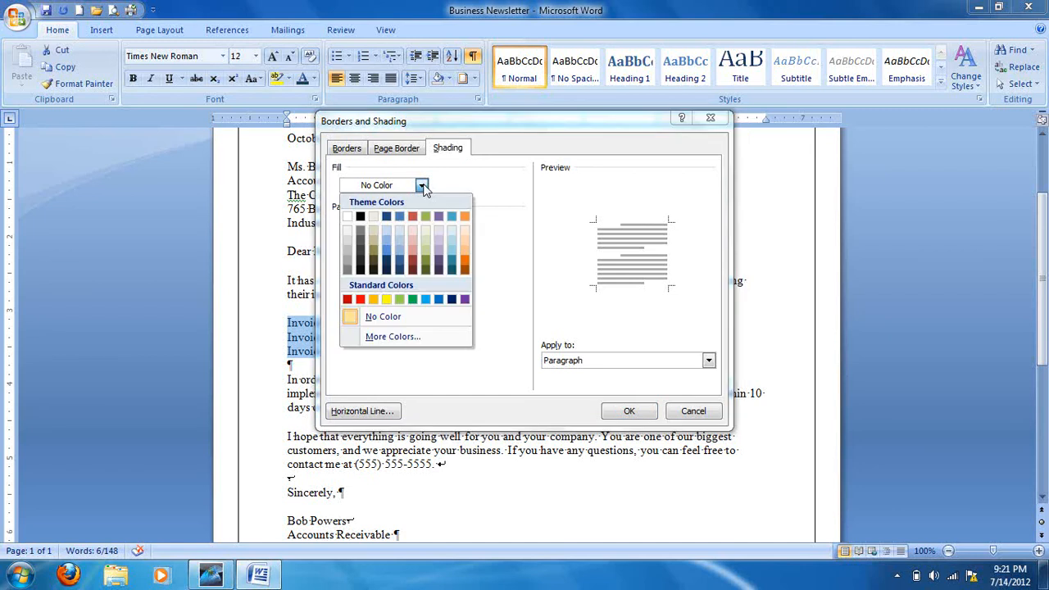
pyautogui.click(412, 232)
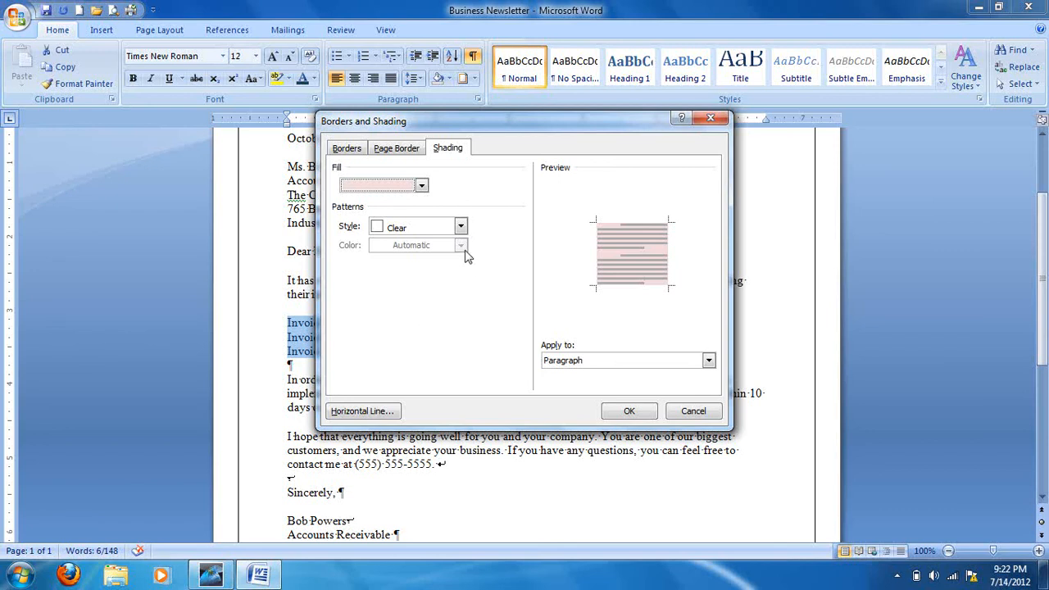
pyautogui.click(460, 228)
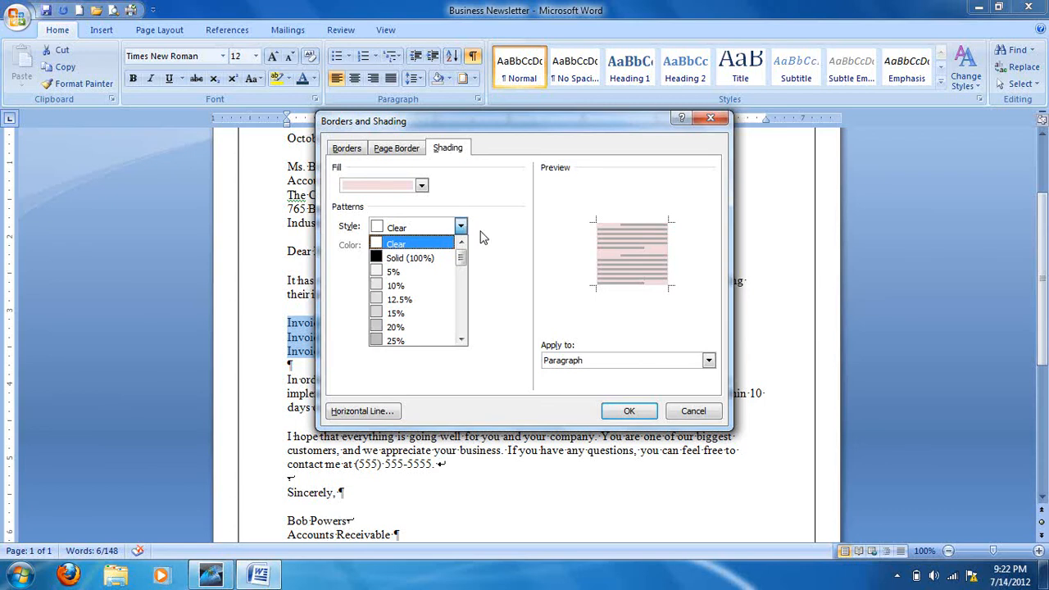
pyautogui.click(484, 236)
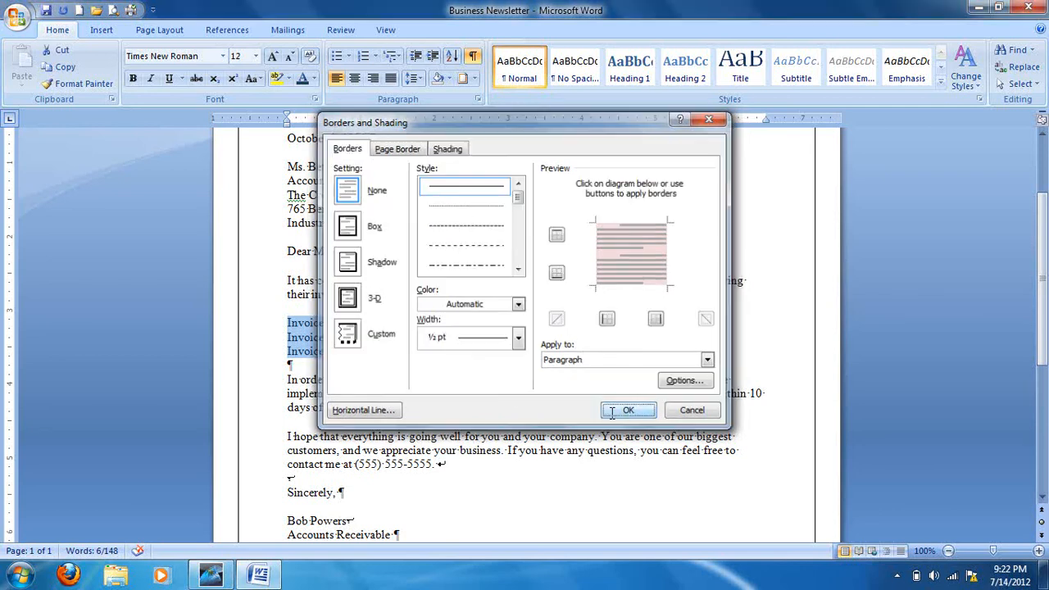
pyautogui.click(628, 411)
pyautogui.click(478, 379)
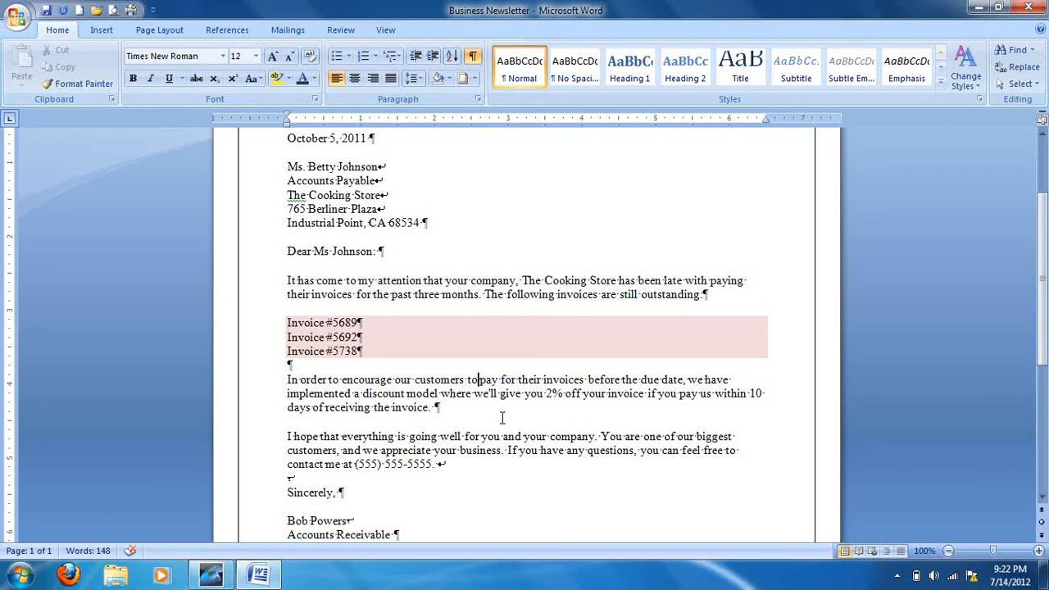
# Step: Look through the bullet, numbering and multilevel list libraries, and view the style, format and alignment settings for a new number format
pyautogui.click(349, 56)
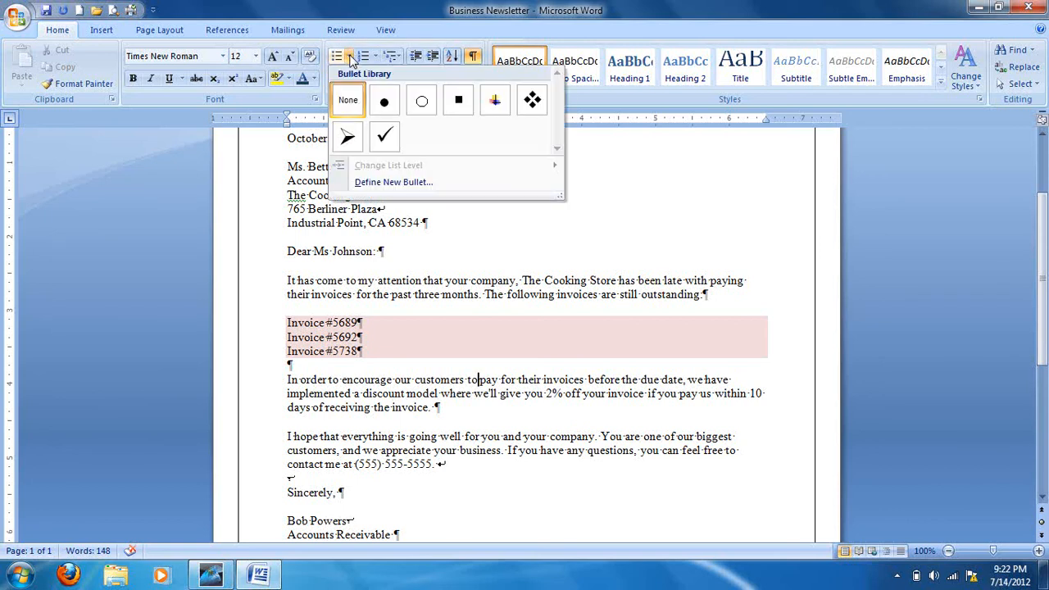
pyautogui.click(375, 56)
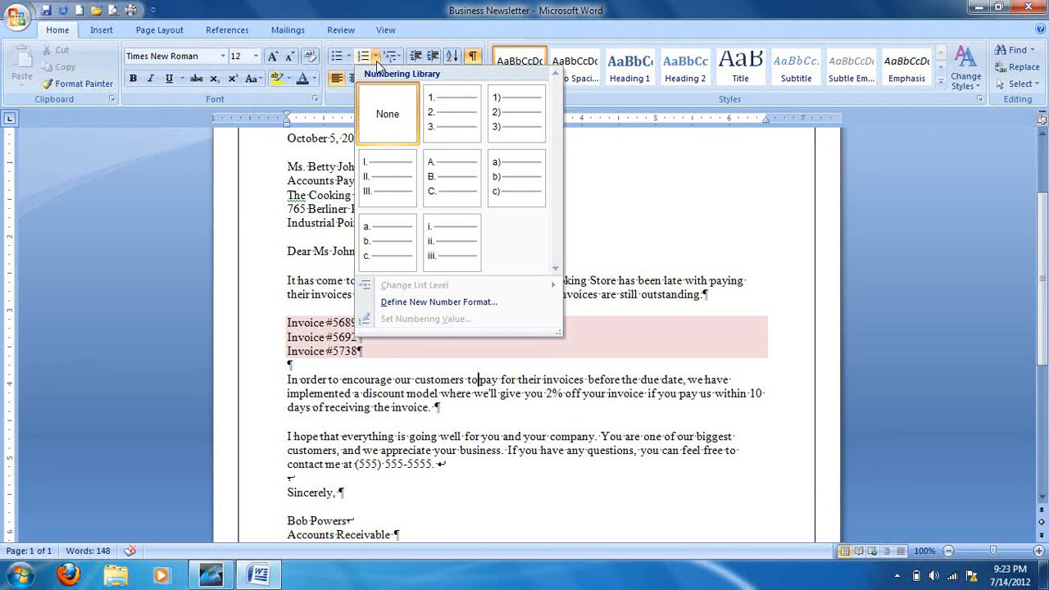
pyautogui.click(431, 302)
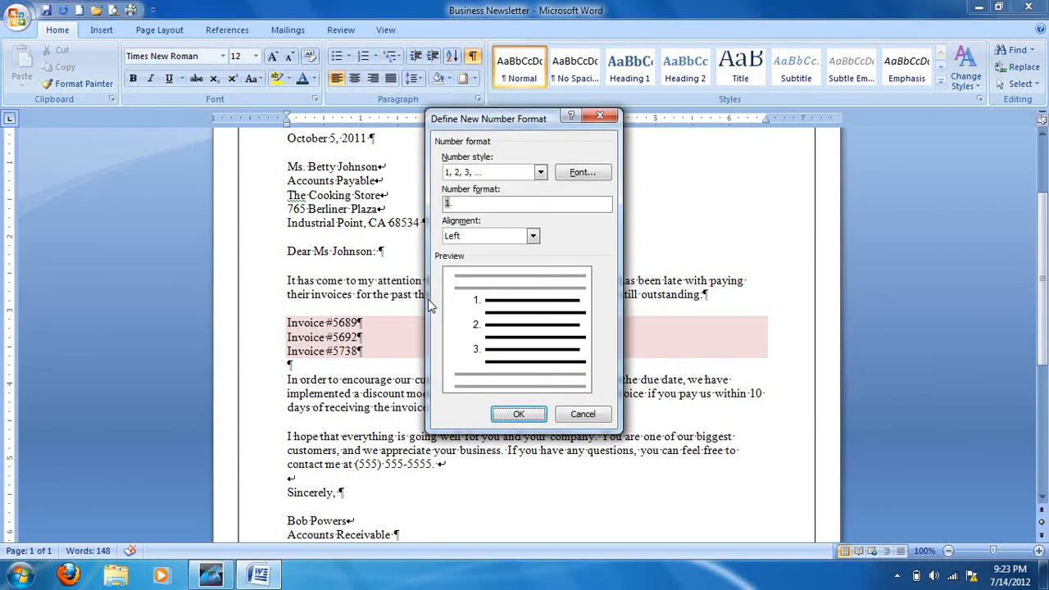
pyautogui.click(541, 173)
pyautogui.click(544, 173)
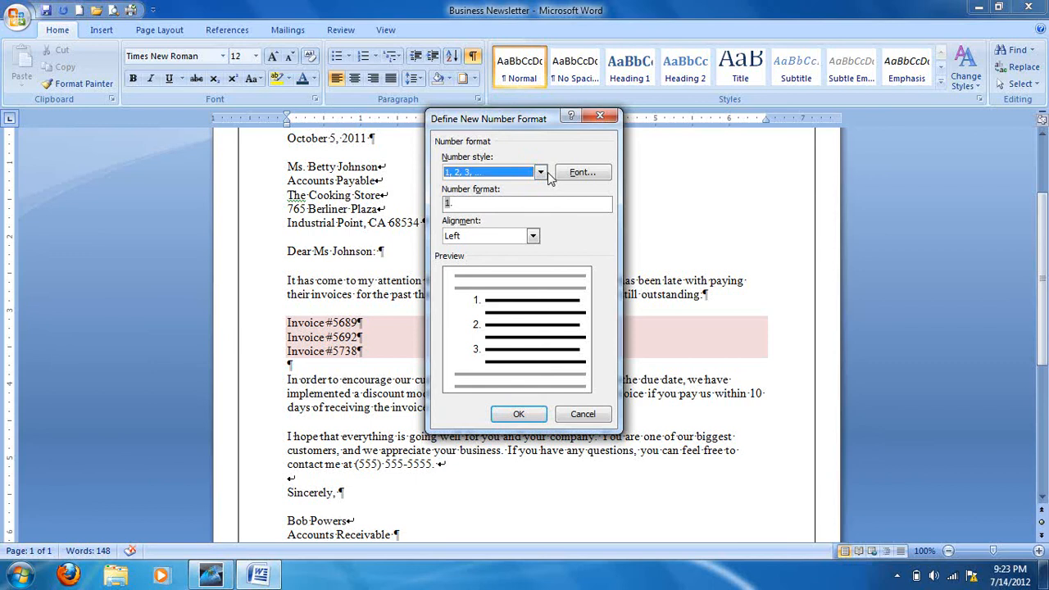
pyautogui.click(494, 203)
pyautogui.moveTo(495, 203); pyautogui.dragTo(381, 197)
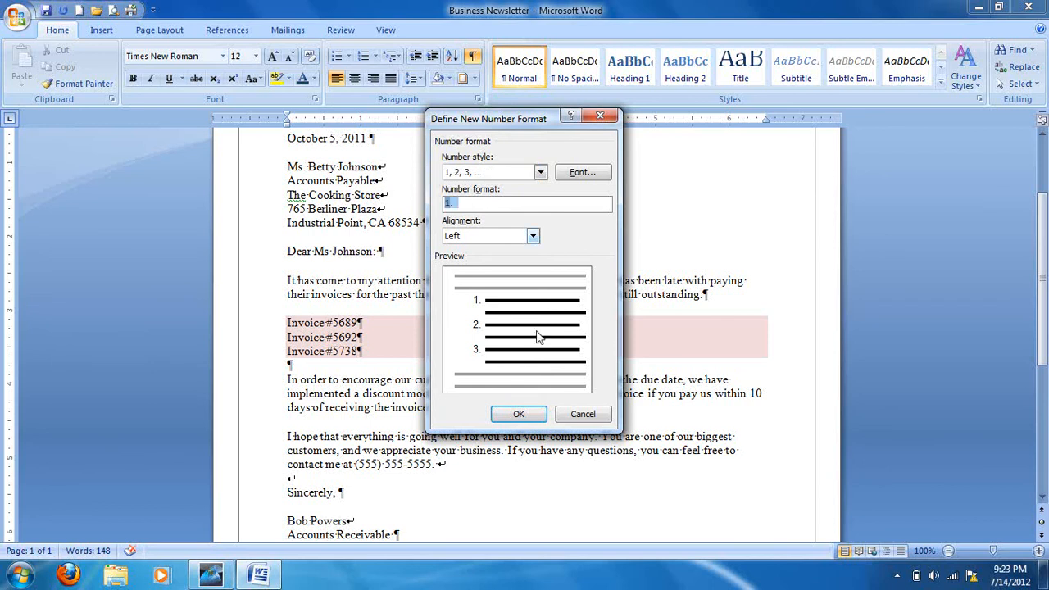
pyautogui.click(533, 237)
pyautogui.click(556, 235)
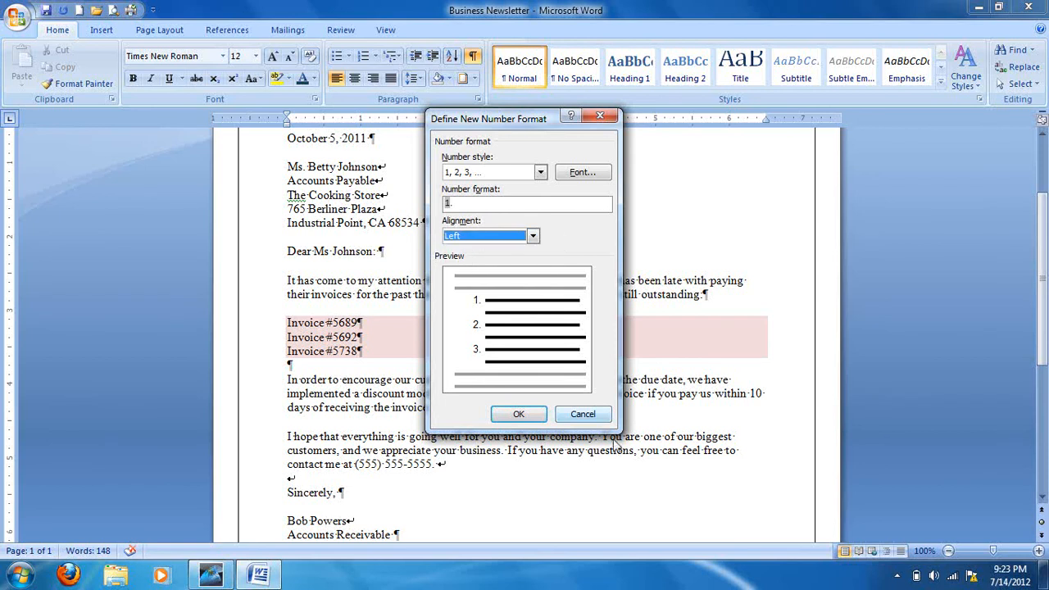
pyautogui.click(584, 415)
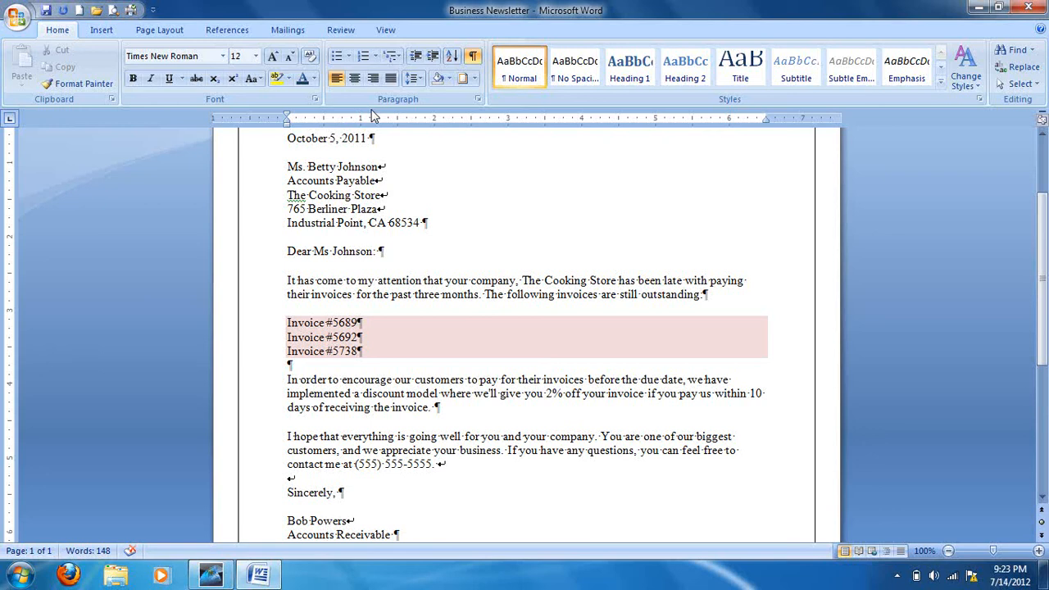
pyautogui.click(398, 62)
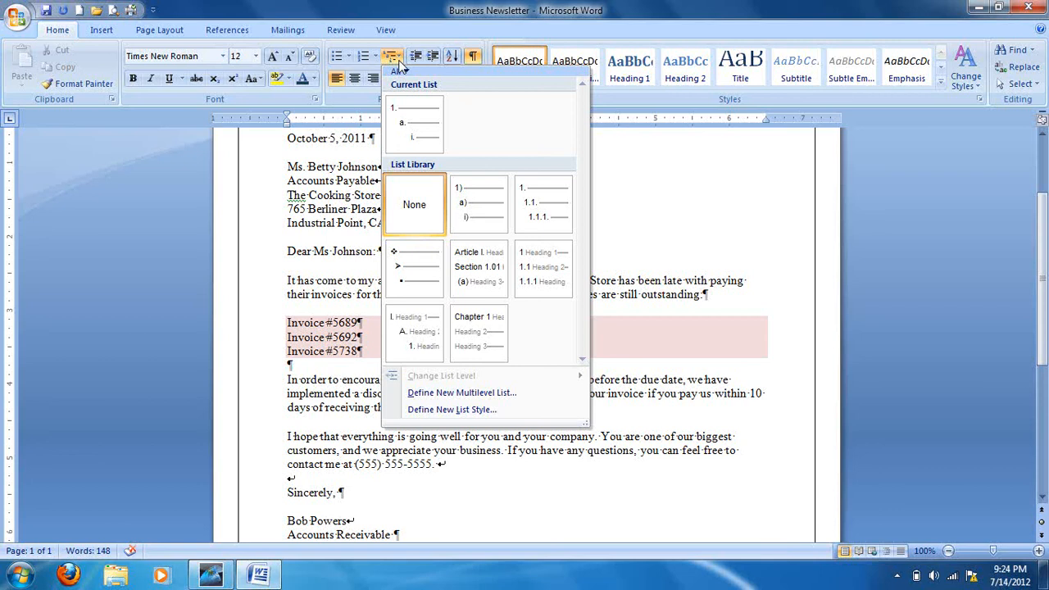
# Step: Format the three shaded invoice lines as a bulleted list with the solid round bullet
pyautogui.click(288, 322)
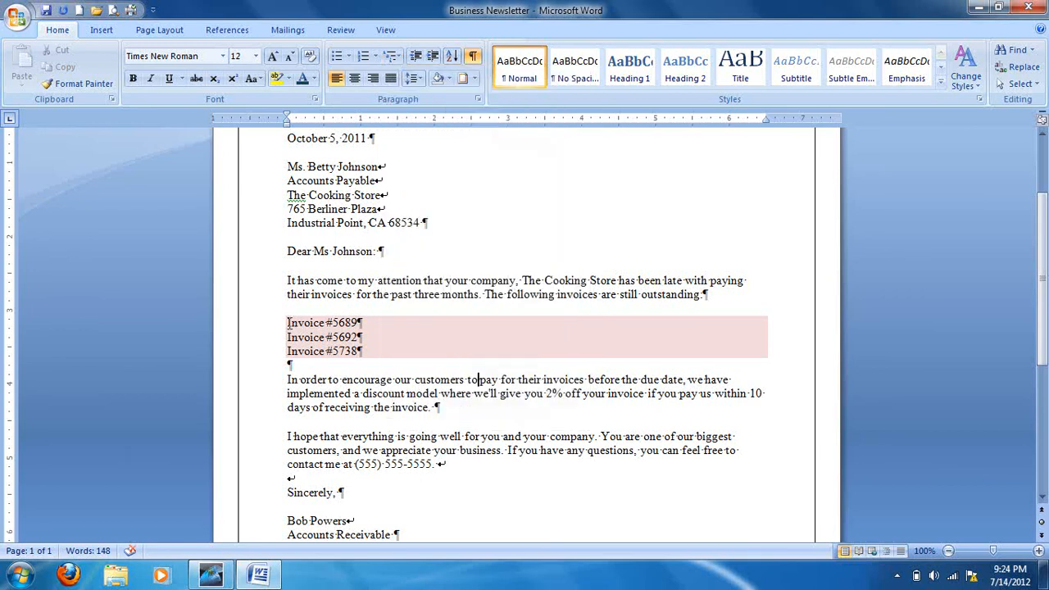
pyautogui.moveTo(288, 322); pyautogui.dragTo(380, 352)
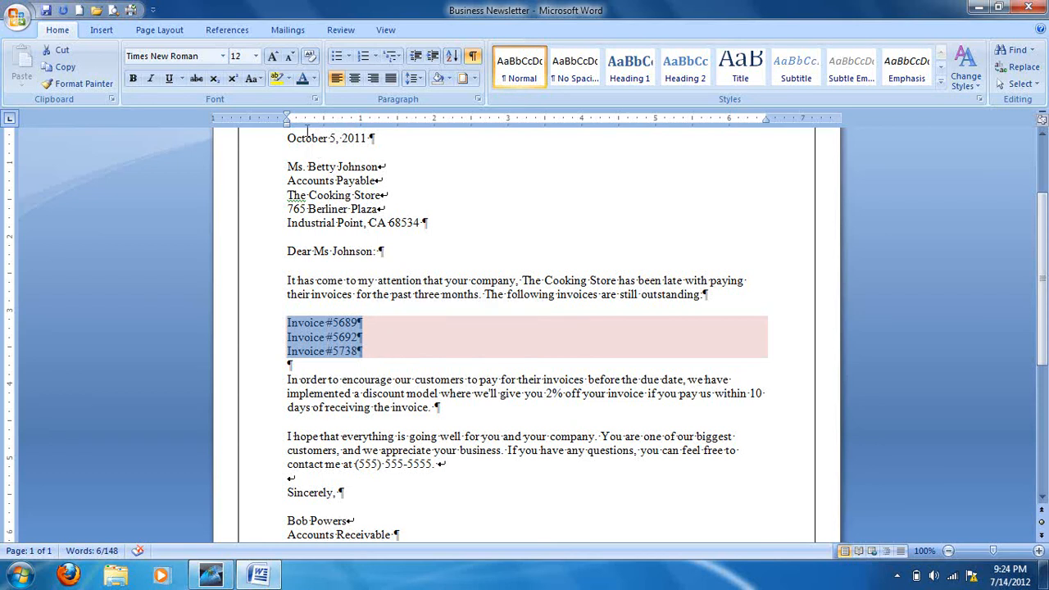
pyautogui.click(349, 57)
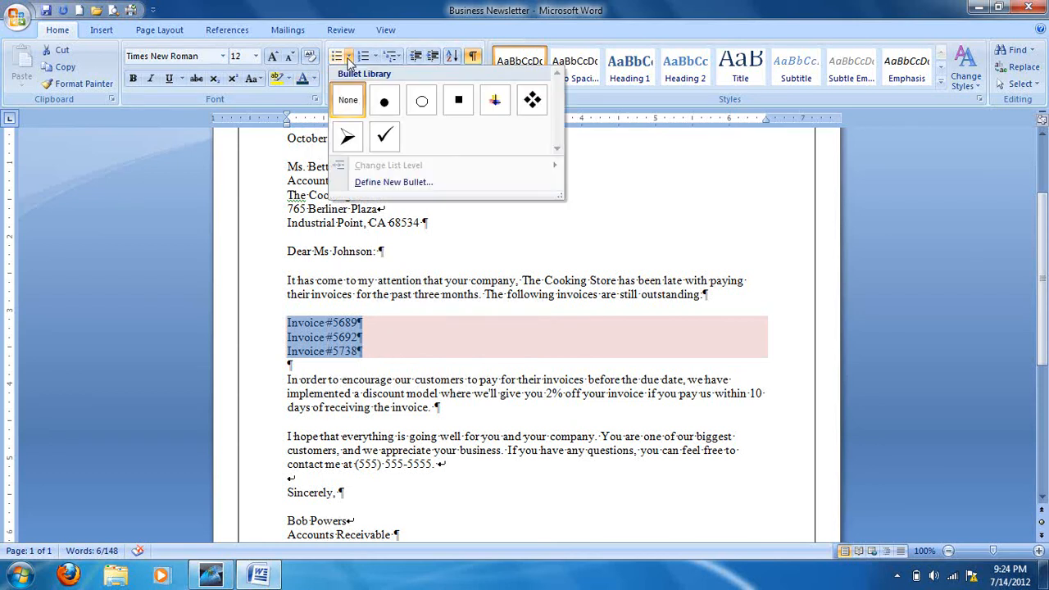
pyautogui.click(385, 102)
pyautogui.click(433, 354)
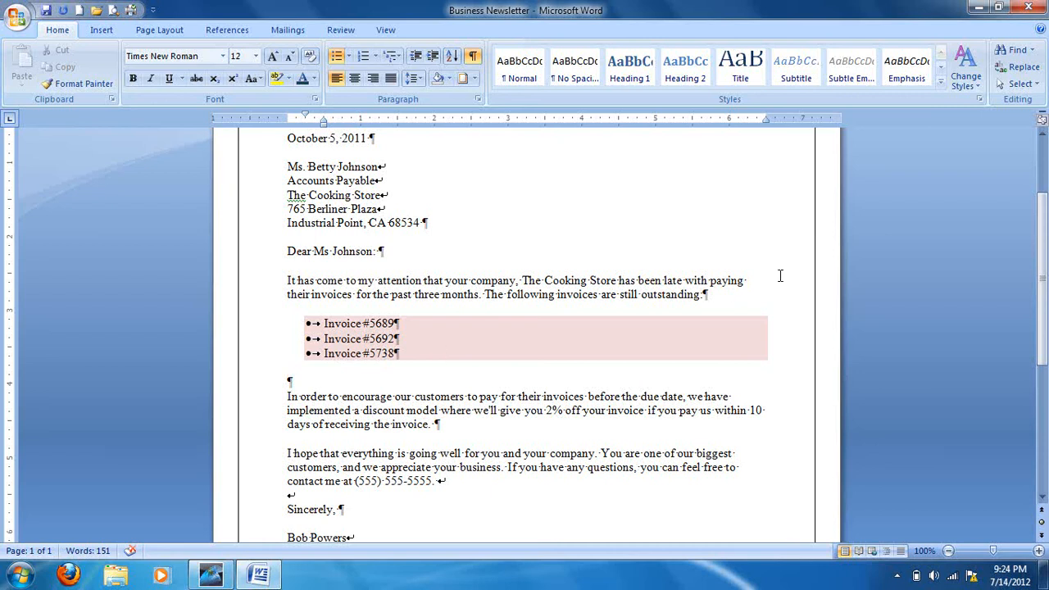
# Step: With the ruler shown, indent only the first line of the "It has come to my attention" paragraph by about 0.25 inch
pyautogui.click(1042, 122)
pyautogui.click(1042, 122)
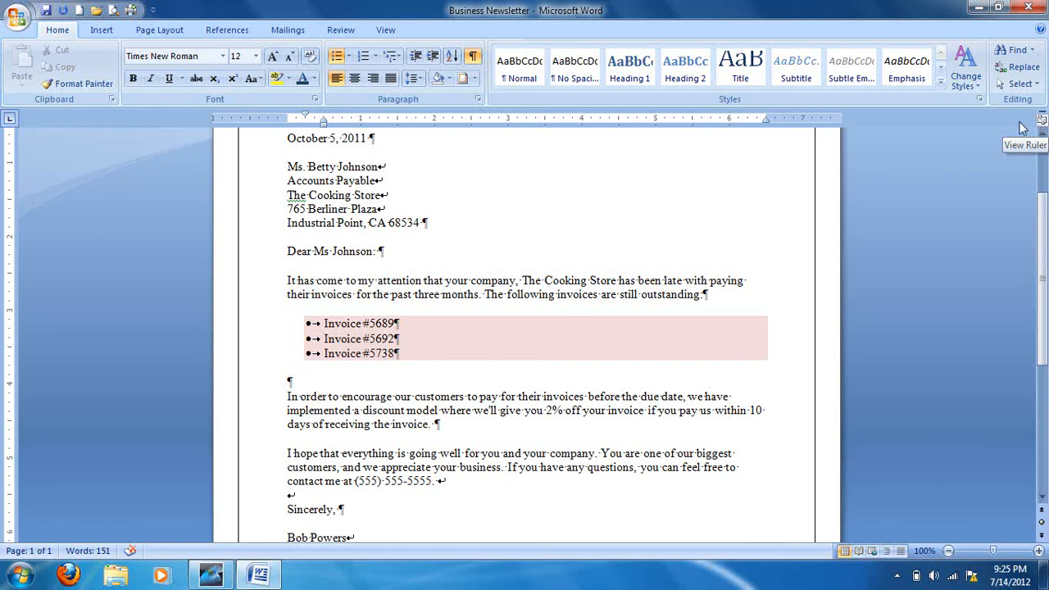
pyautogui.click(288, 280)
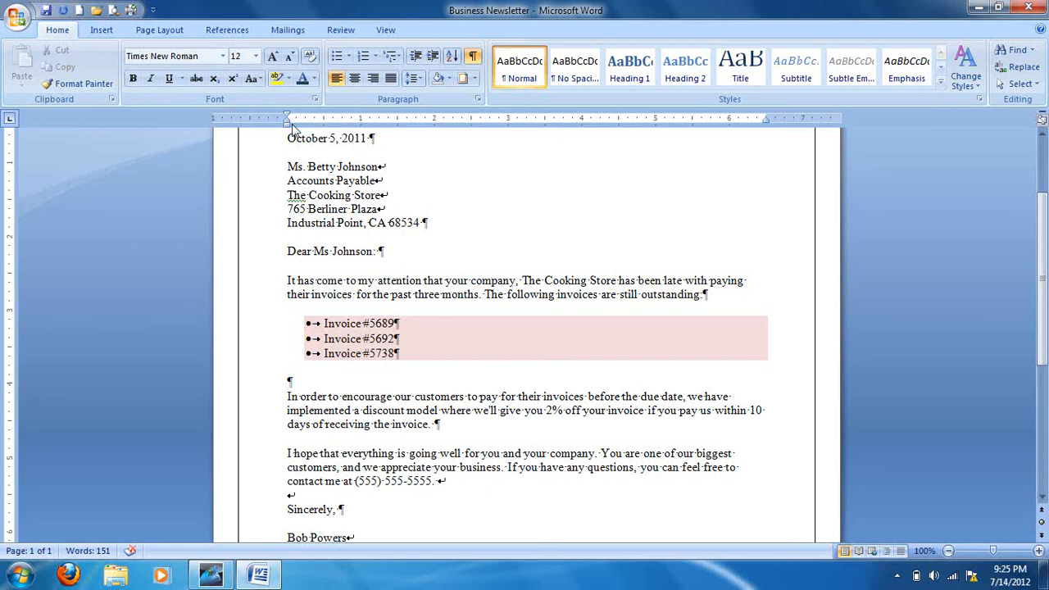
pyautogui.moveTo(288, 117); pyautogui.dragTo(305, 118)
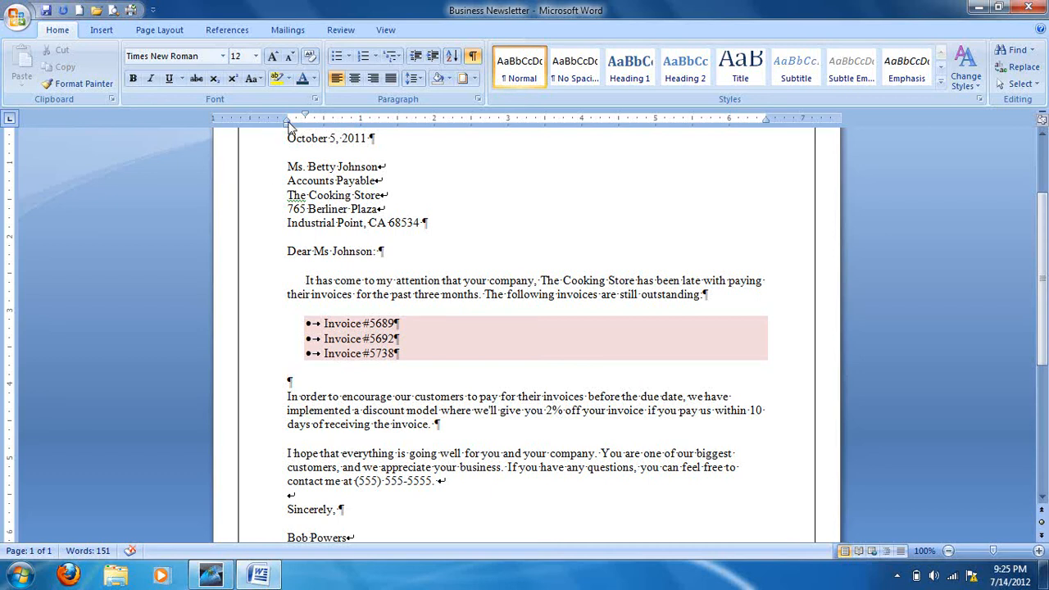
pyautogui.moveTo(288, 123)
pyautogui.mouseDown()
pyautogui.moveTo(301, 125)
pyautogui.moveTo(287, 124)
pyautogui.mouseUp()
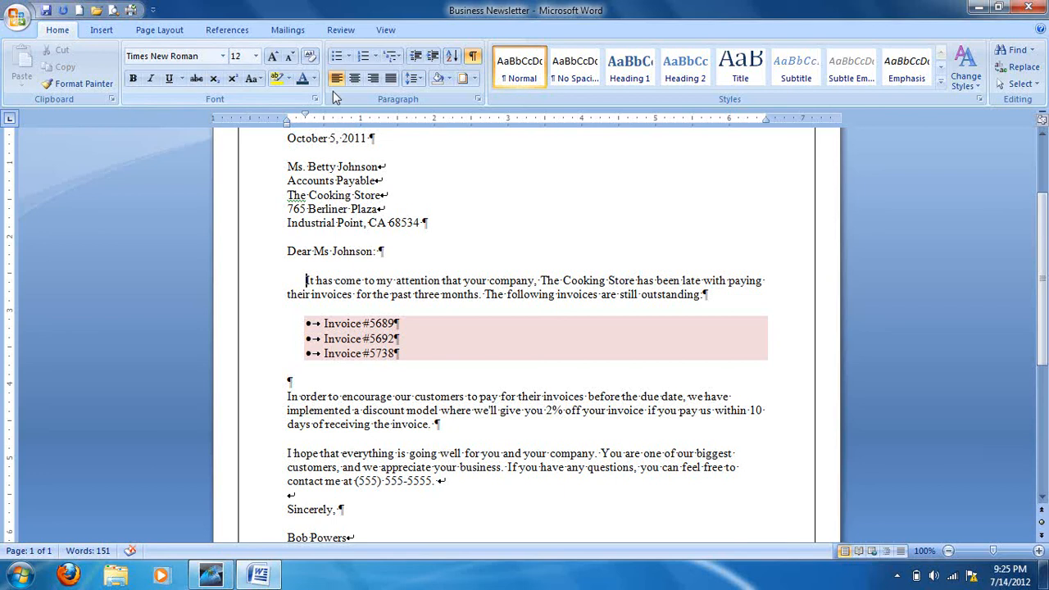
pyautogui.moveTo(305, 118)
pyautogui.mouseDown()
pyautogui.moveTo(287, 120)
pyautogui.moveTo(308, 121)
pyautogui.moveTo(296, 127)
pyautogui.moveTo(305, 125)
pyautogui.moveTo(287, 113)
pyautogui.moveTo(304, 119)
pyautogui.moveTo(286, 127)
pyautogui.mouseUp()
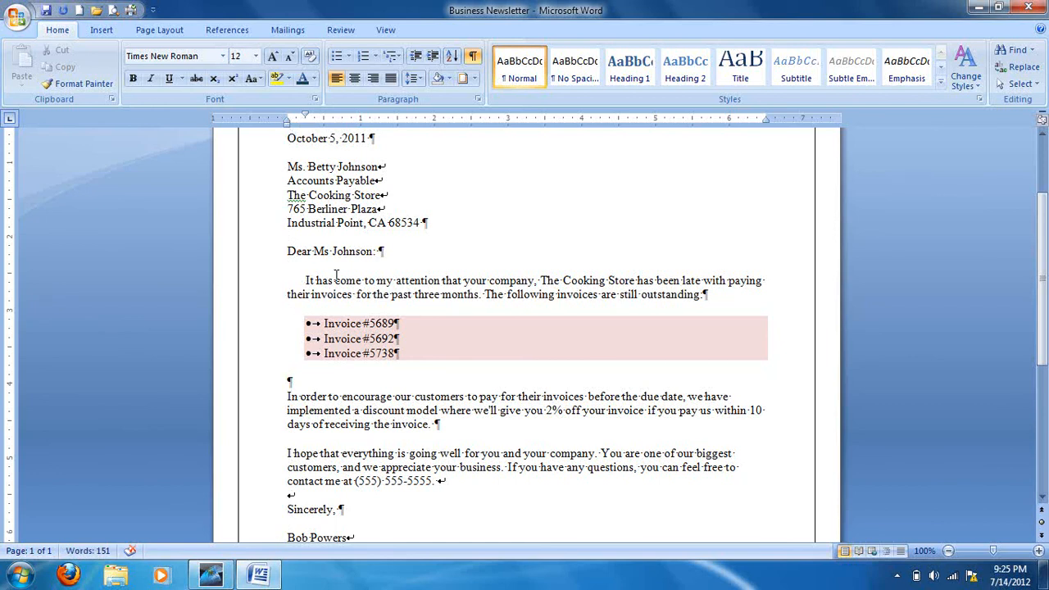
# Step: Set the left indentation of the "In order to encourage our customers" paragraph to 0.3" in its paragraph settings
pyautogui.click(288, 393)
pyautogui.click(478, 99)
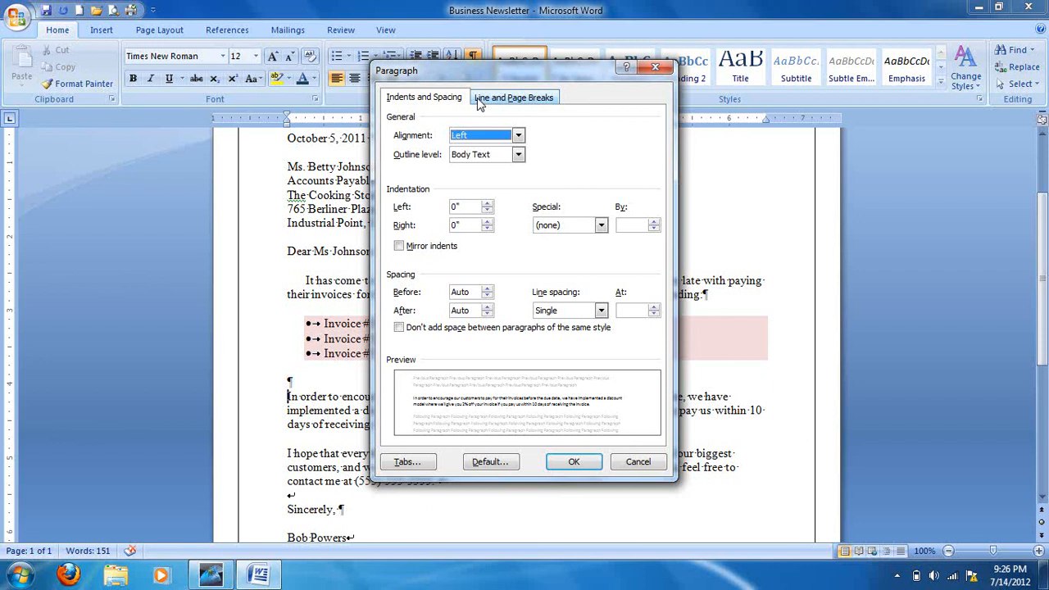
pyautogui.click(487, 205)
pyautogui.click(487, 205)
pyautogui.click(487, 205)
pyautogui.click(487, 204)
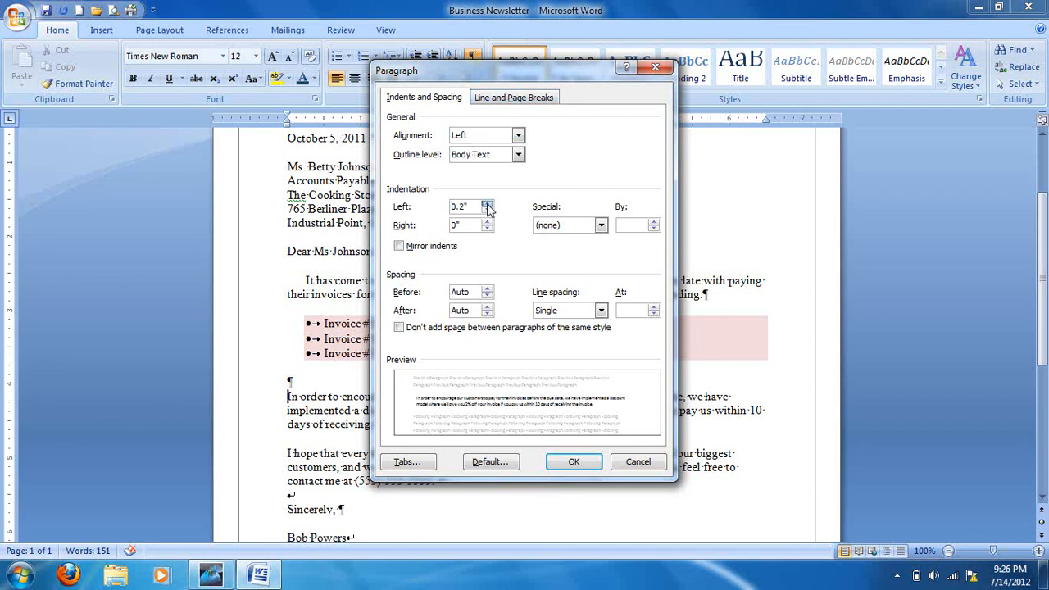
pyautogui.click(487, 205)
pyautogui.click(487, 205)
pyautogui.click(487, 205)
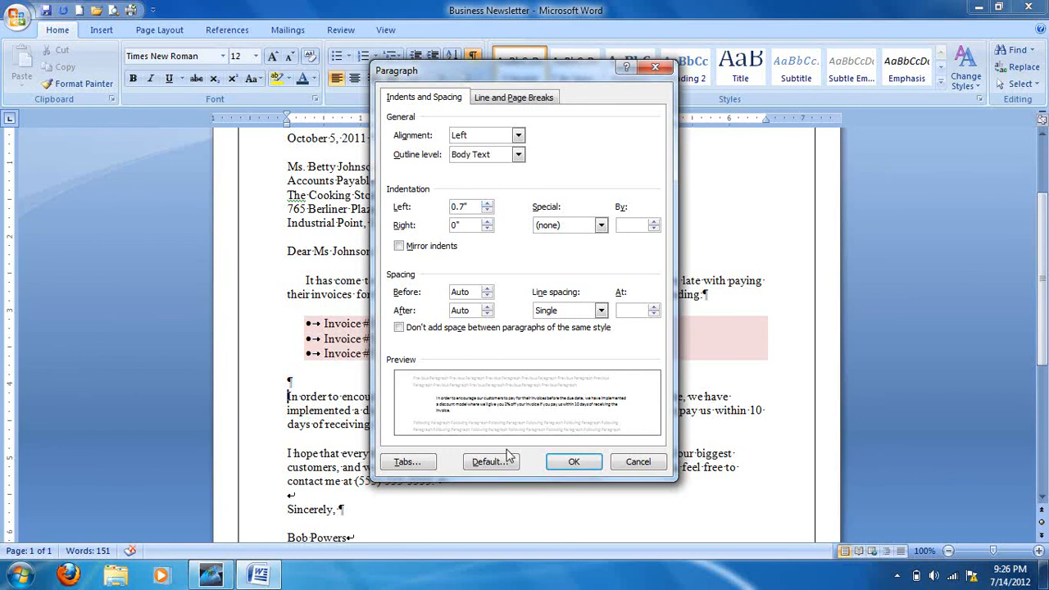
pyautogui.click(487, 211)
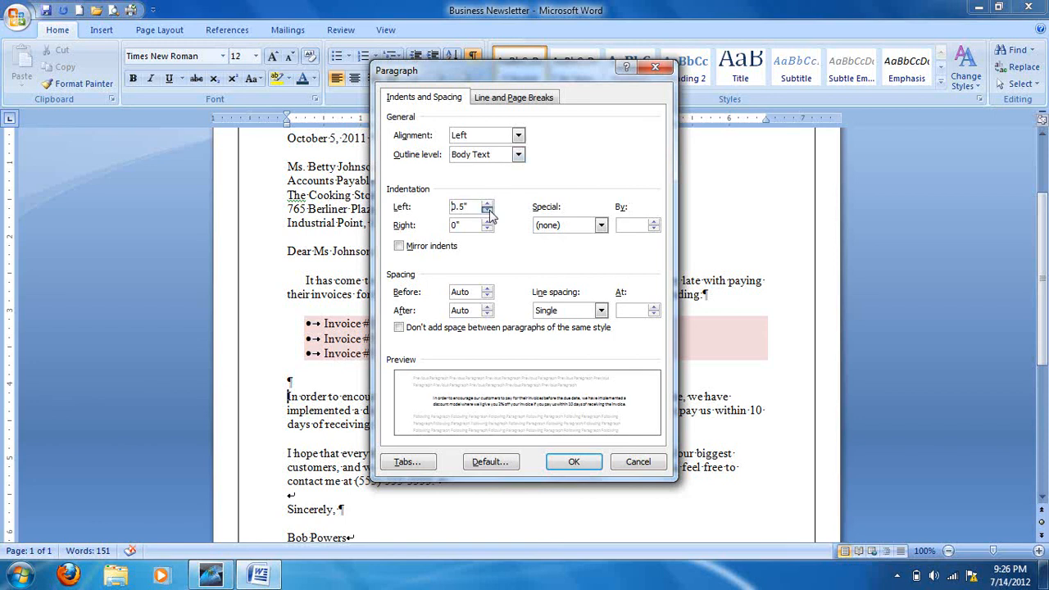
pyautogui.click(487, 212)
pyautogui.click(487, 211)
pyautogui.click(487, 211)
pyautogui.click(487, 211)
pyautogui.click(487, 211)
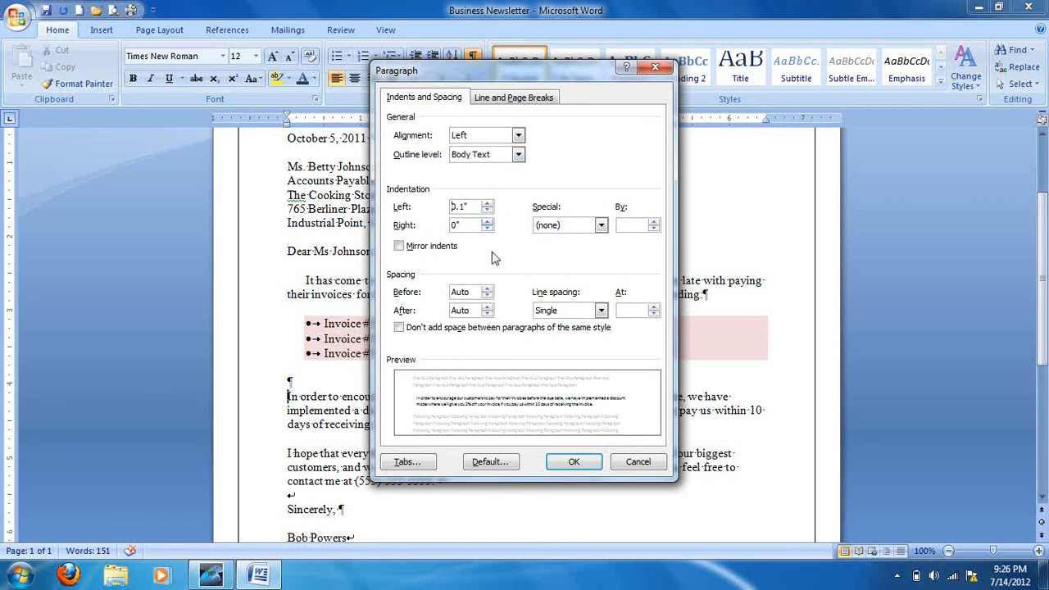
pyautogui.click(487, 204)
pyautogui.click(486, 204)
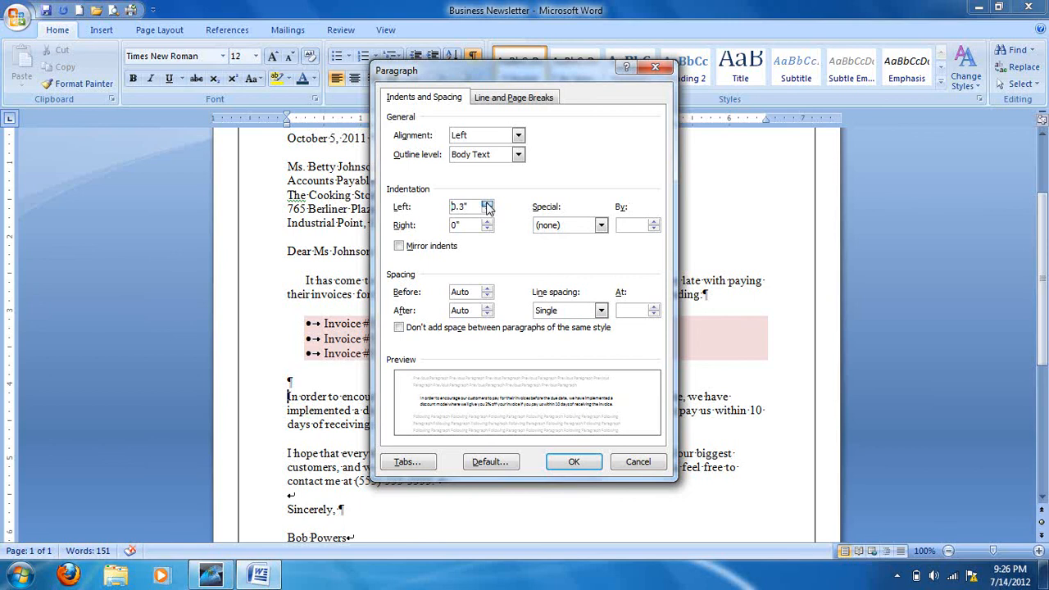
pyautogui.click(574, 461)
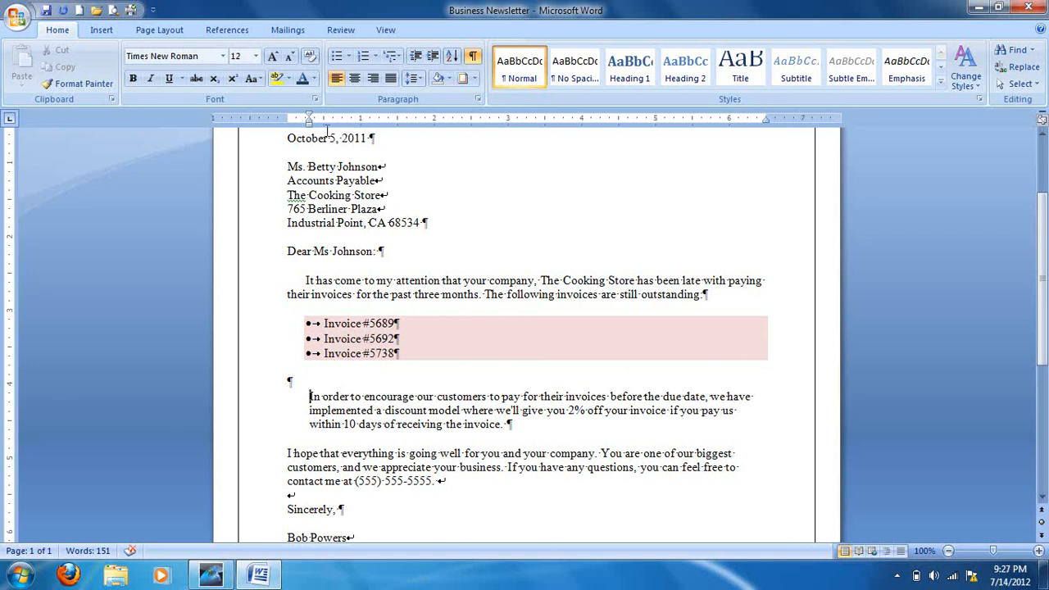
# Step: Return all but the first line of the "In order to encourage" paragraph to the left margin, and indent the "I hope that everything" paragraph's first line
pyautogui.moveTo(310, 120); pyautogui.dragTo(286, 122)
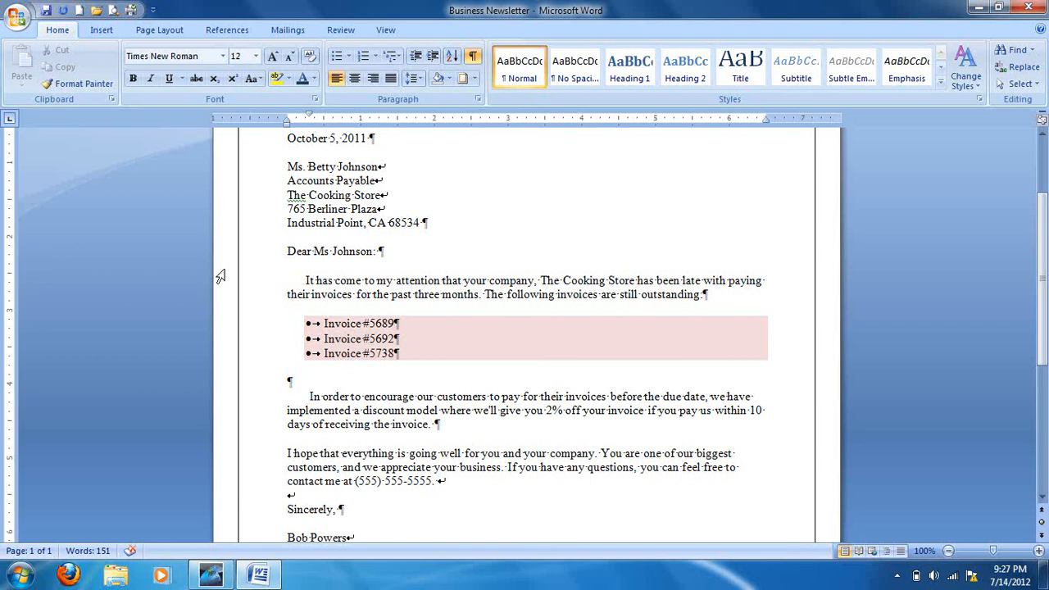
pyautogui.click(284, 453)
pyautogui.press('Tab')
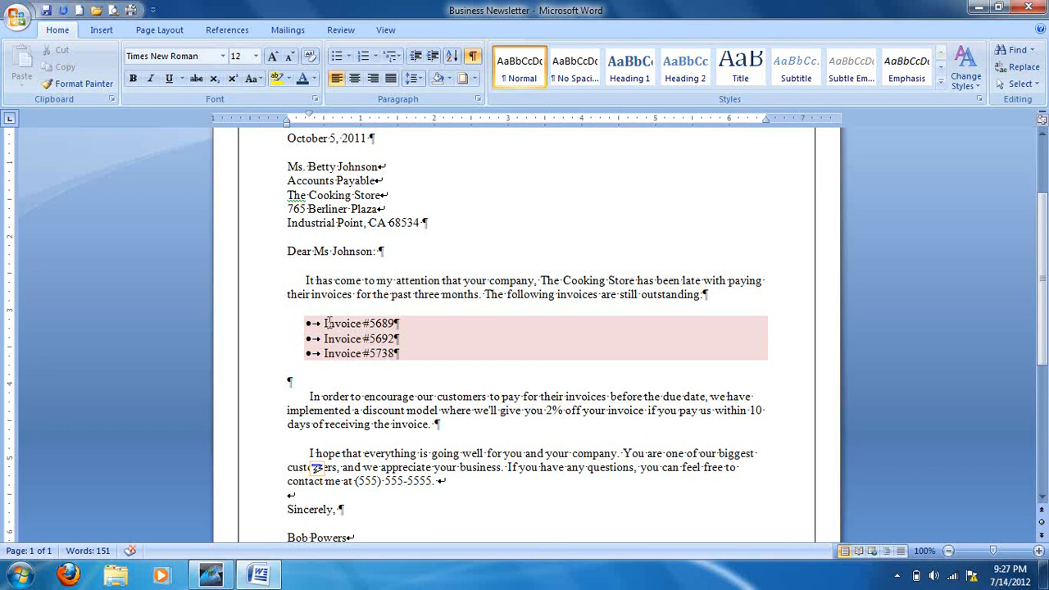
# Step: Bold the first bulleted invoice line and copy its formatting to the other two invoice lines with Format Painter
pyautogui.moveTo(325, 324)
pyautogui.mouseDown()
pyautogui.moveTo(343, 318)
pyautogui.moveTo(323, 321)
pyautogui.mouseUp()
pyautogui.moveTo(326, 323); pyautogui.dragTo(404, 324)
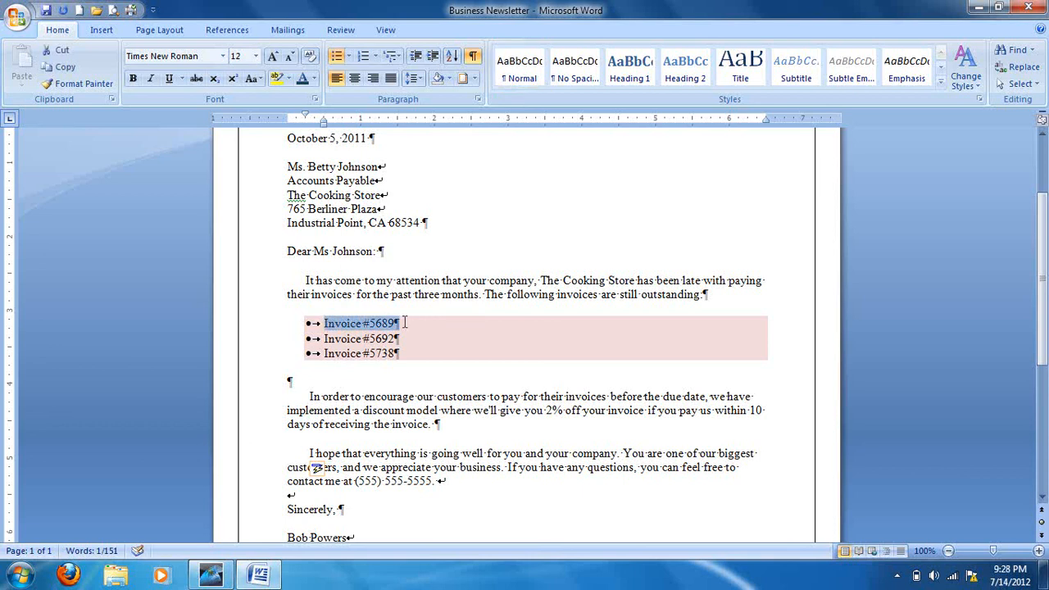
pyautogui.hotkey('ctrl', 'b')
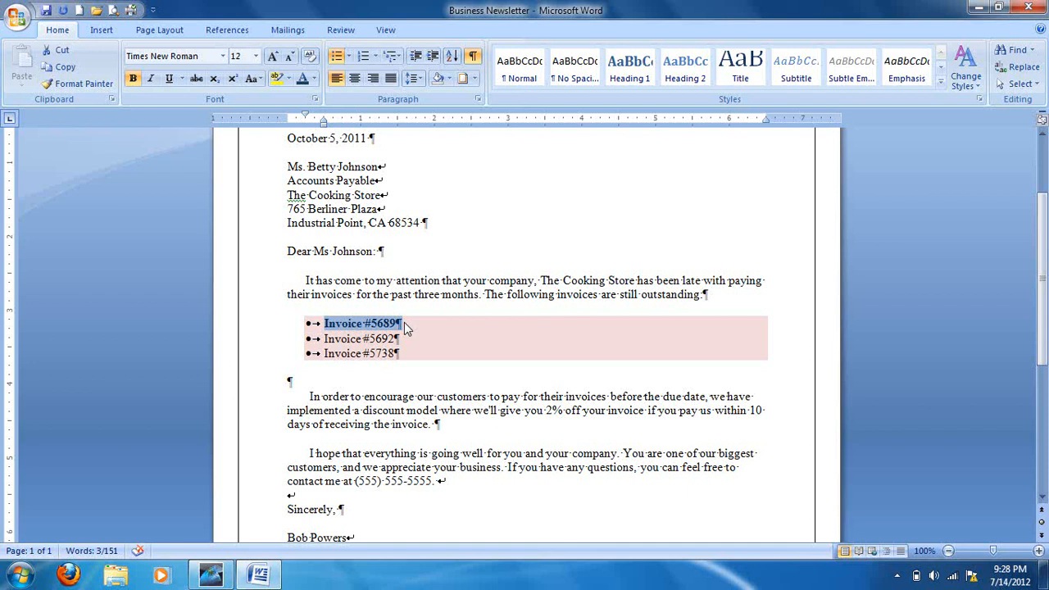
pyautogui.click(90, 85)
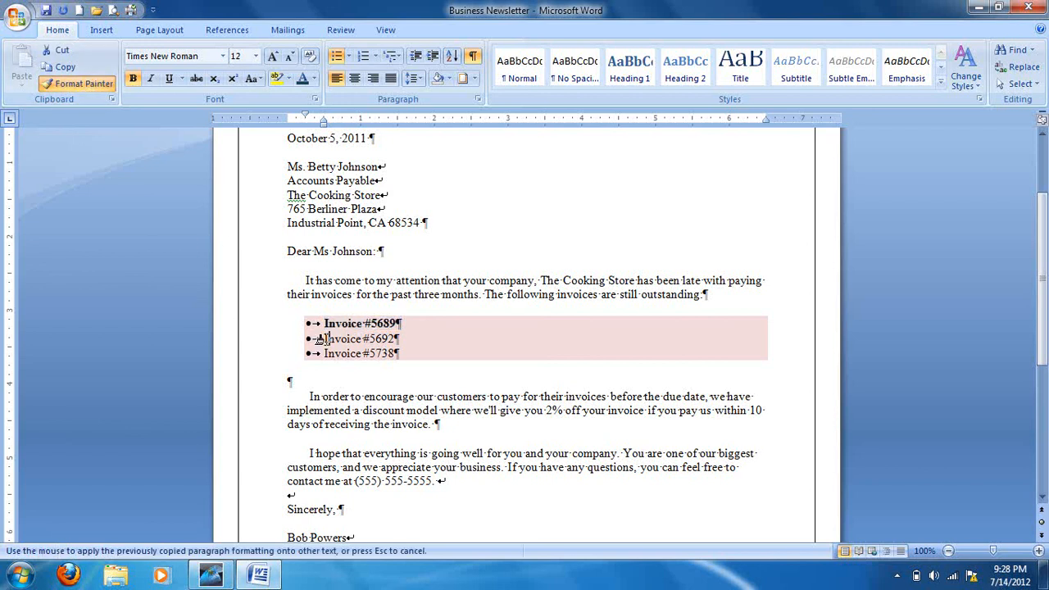
pyautogui.moveTo(323, 339); pyautogui.dragTo(404, 355)
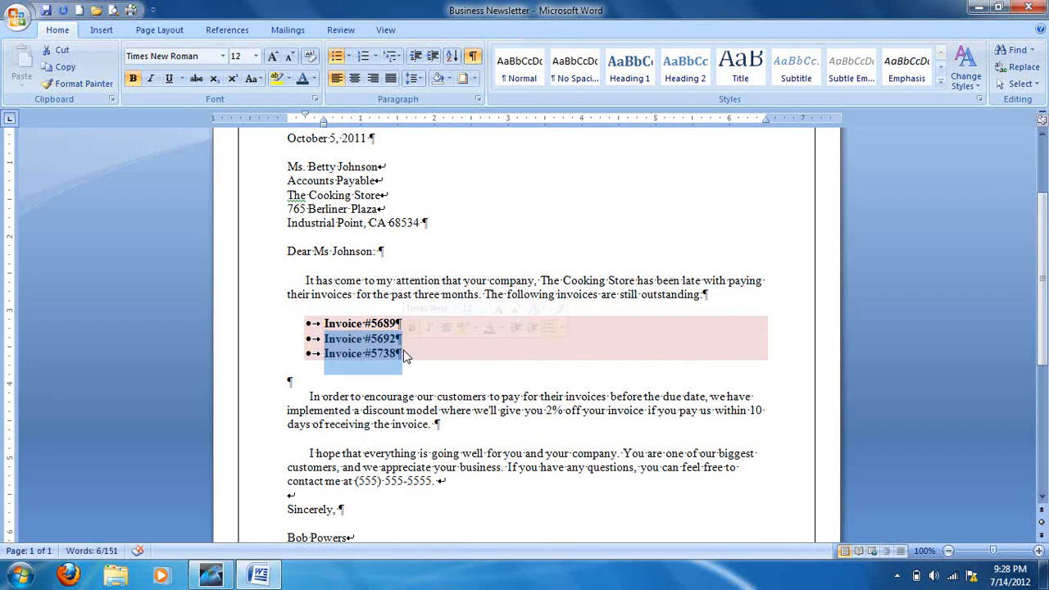
pyautogui.click(418, 352)
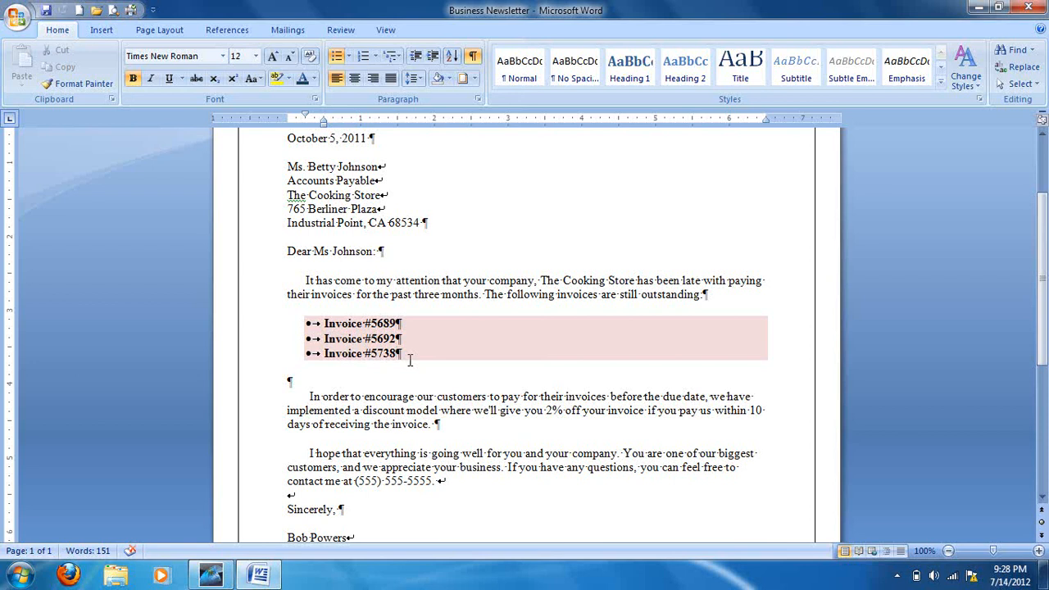
# Step: At the start of the recipient's name line, search the clip art, including Microsoft Office Online images, for "chef hat"
pyautogui.click(288, 168)
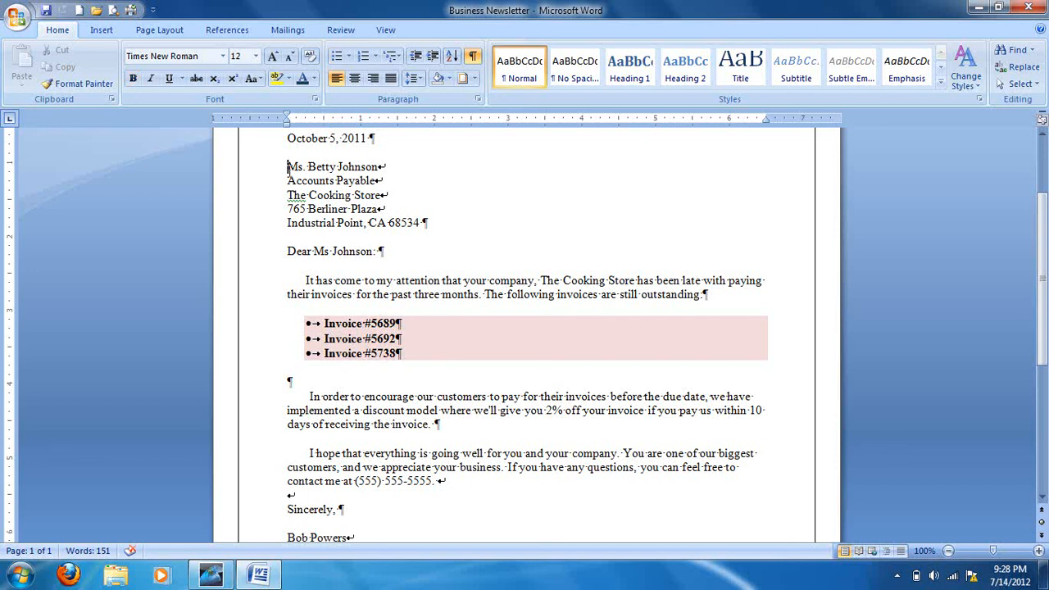
pyautogui.scroll(3, 289, 172)
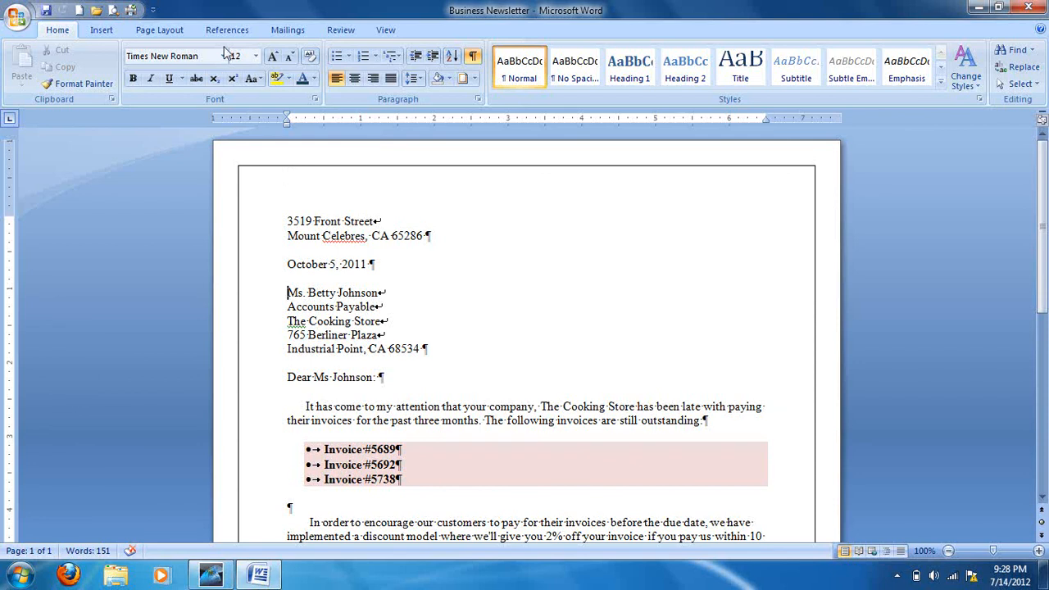
pyautogui.click(105, 33)
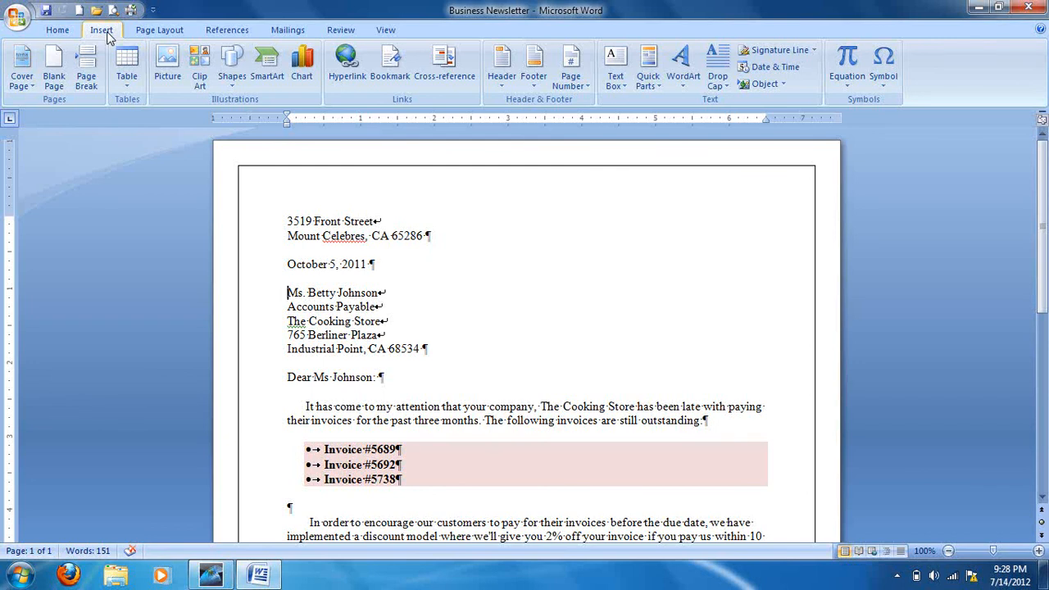
pyautogui.click(203, 74)
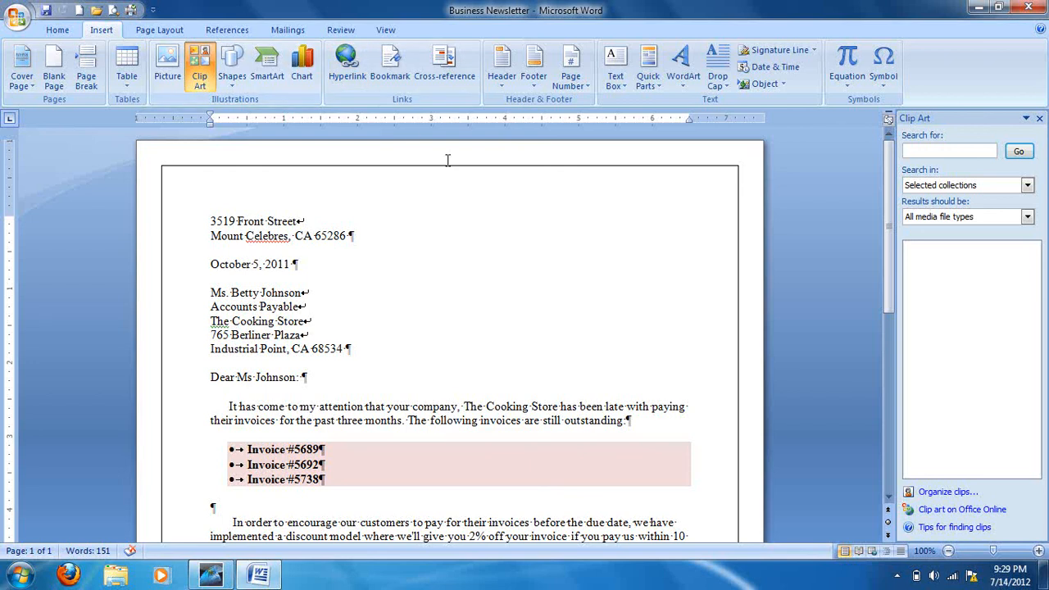
pyautogui.click(936, 150)
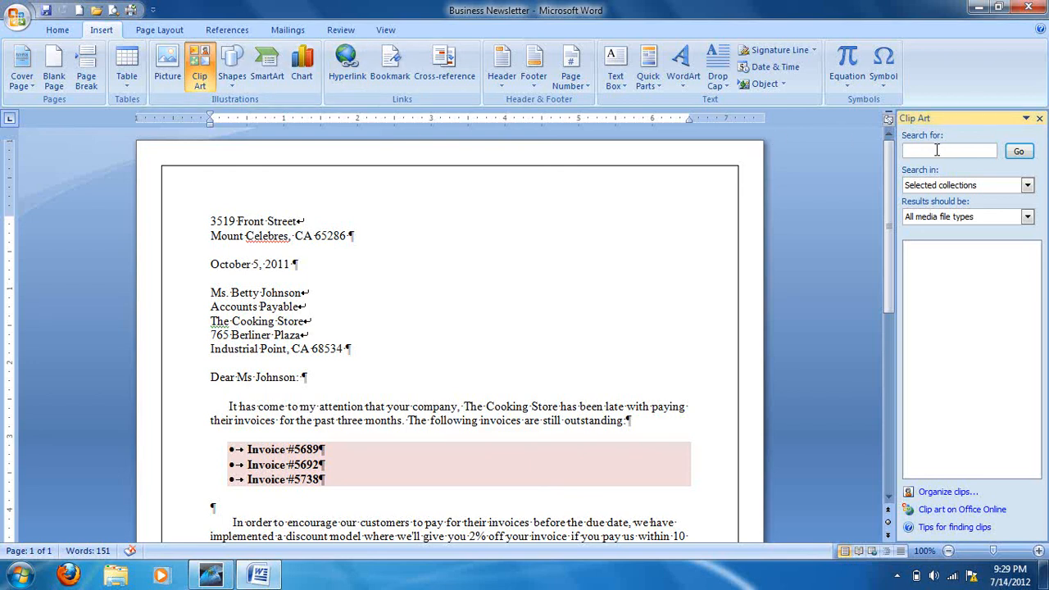
pyautogui.write('chef hat')
pyautogui.press('Return')
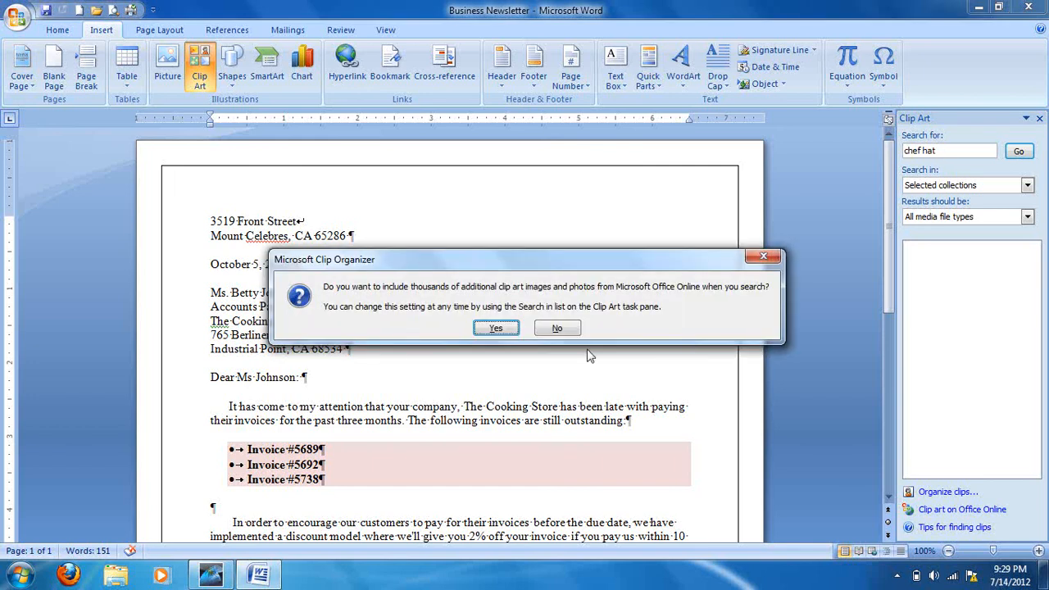
pyautogui.click(511, 330)
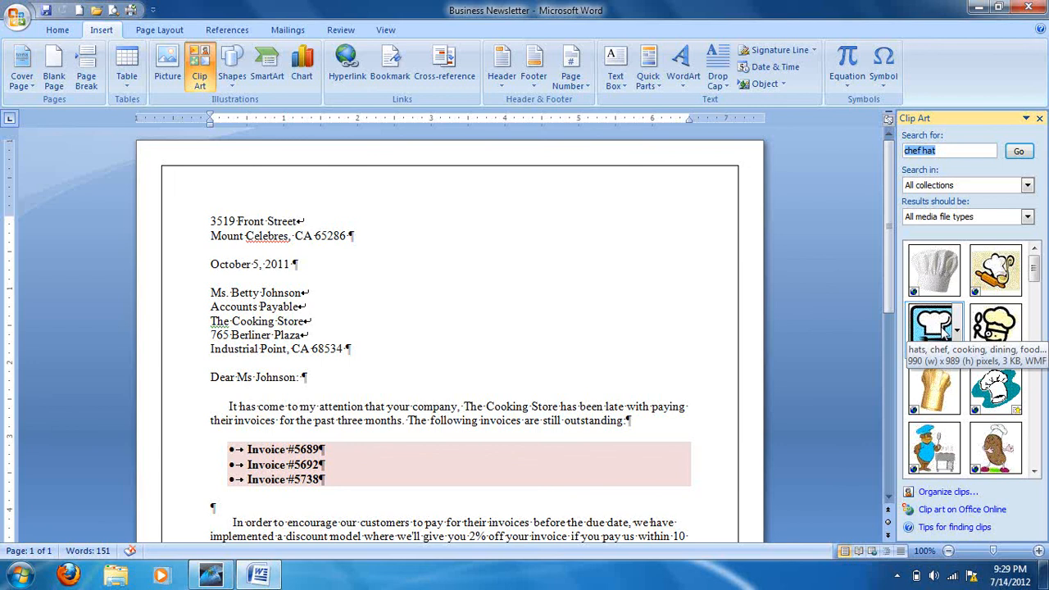
# Step: Insert the blue chef hat and utensils clip art and recolor it with the red dark variation
pyautogui.click(944, 328)
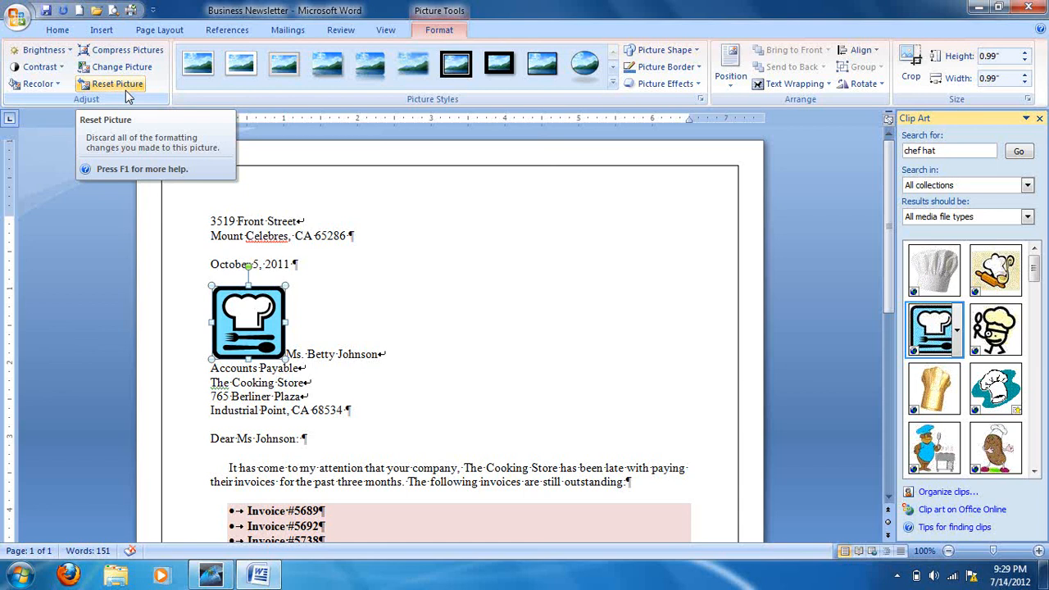
pyautogui.click(57, 86)
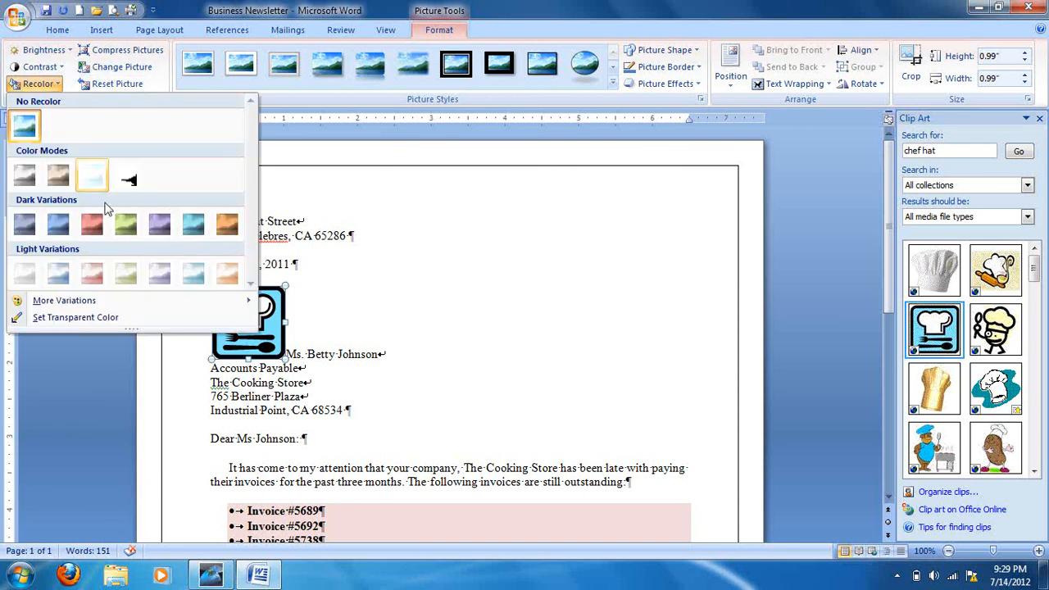
pyautogui.click(98, 227)
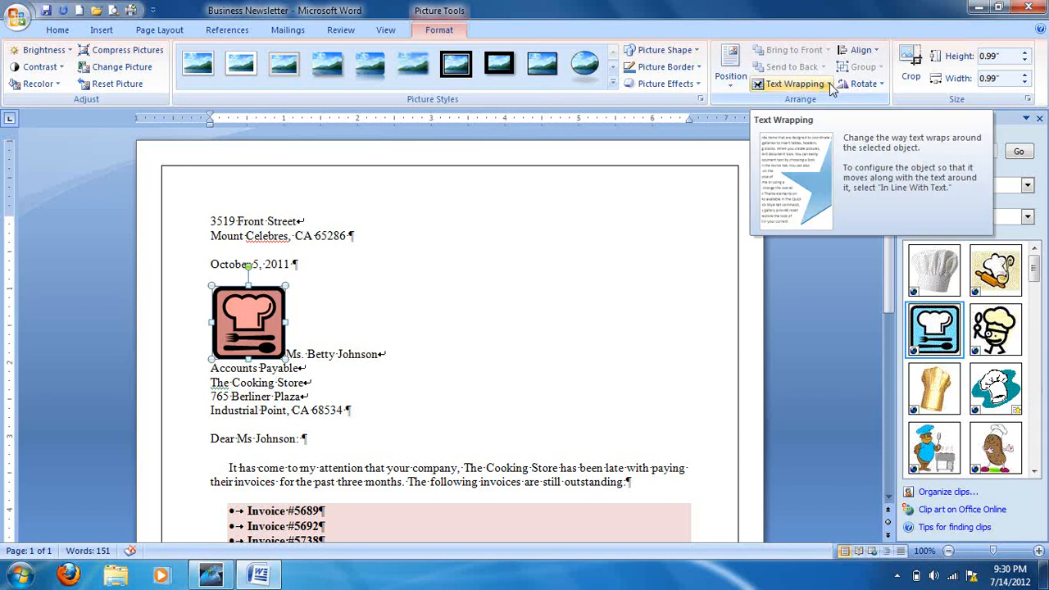
# Step: Set the chef hat picture's text wrapping to Tight
pyautogui.click(871, 52)
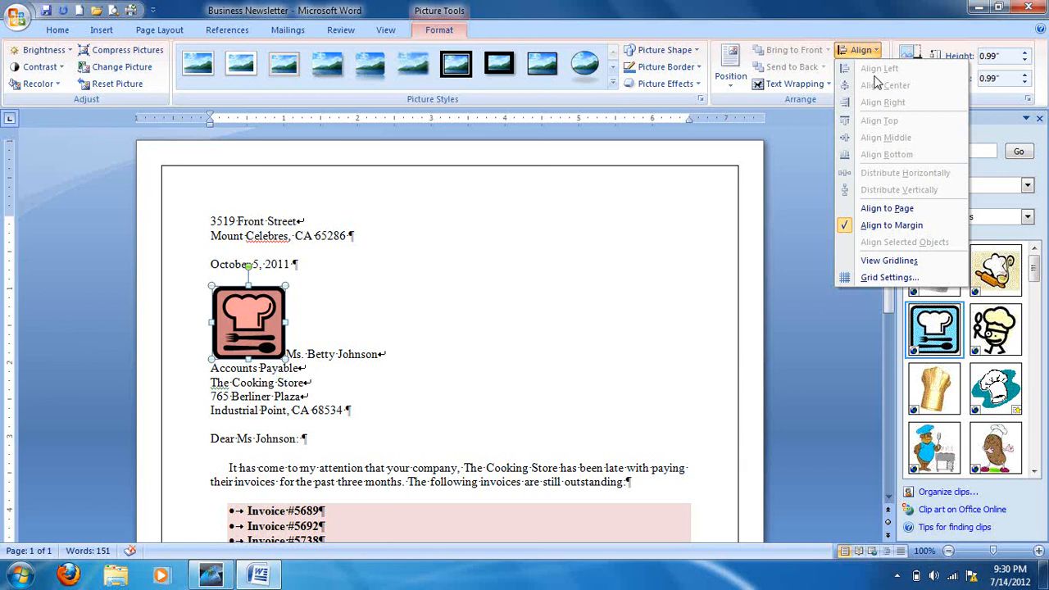
pyautogui.click(824, 88)
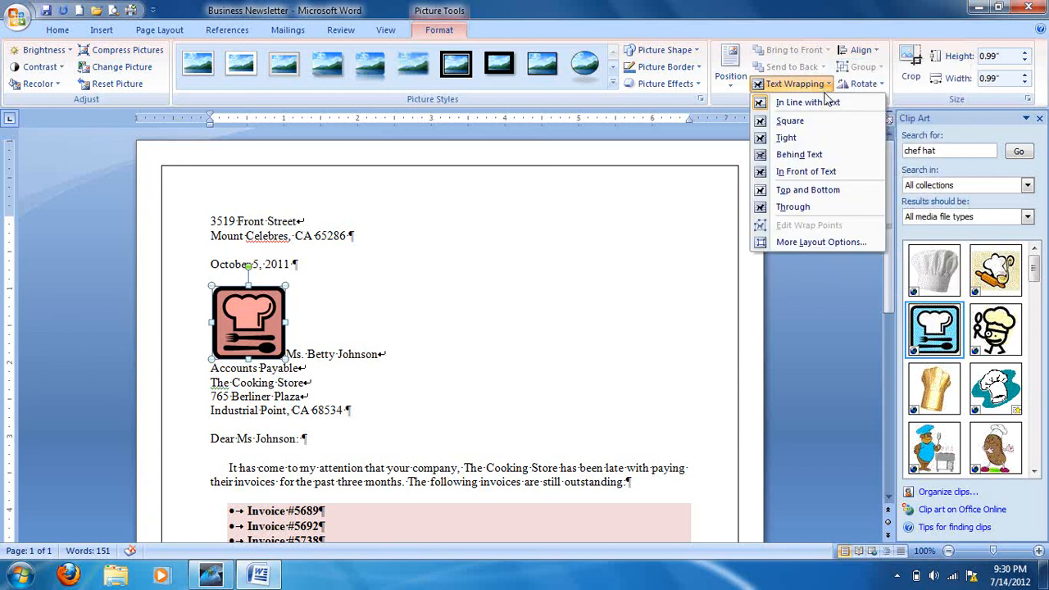
pyautogui.click(797, 139)
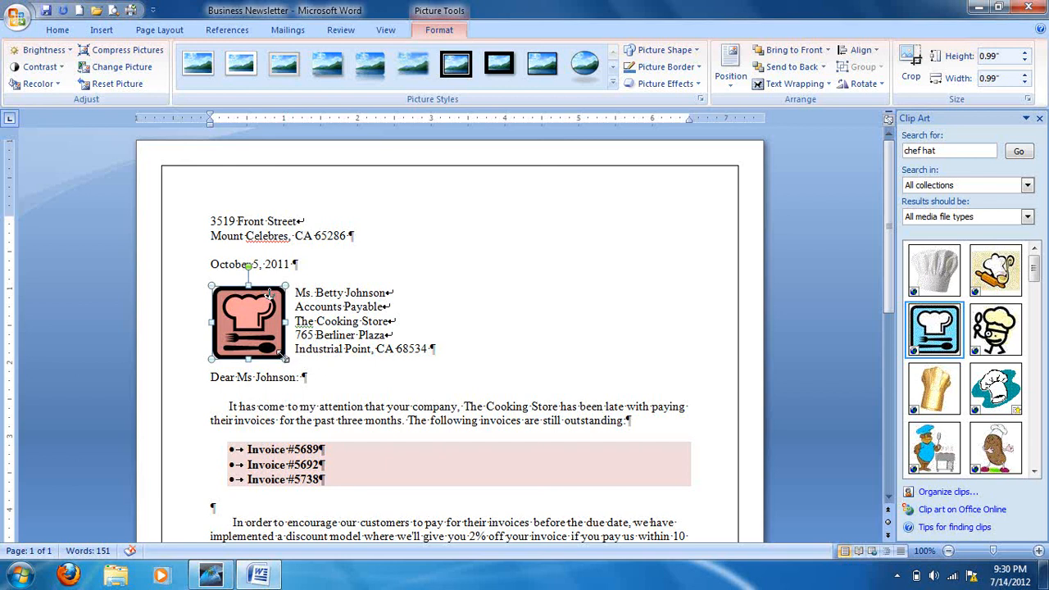
# Step: Shrink the chef hat picture to about 0.5 inch square and move it beside the sender's address at the start of the letter
pyautogui.moveTo(285, 358); pyautogui.dragTo(263, 336)
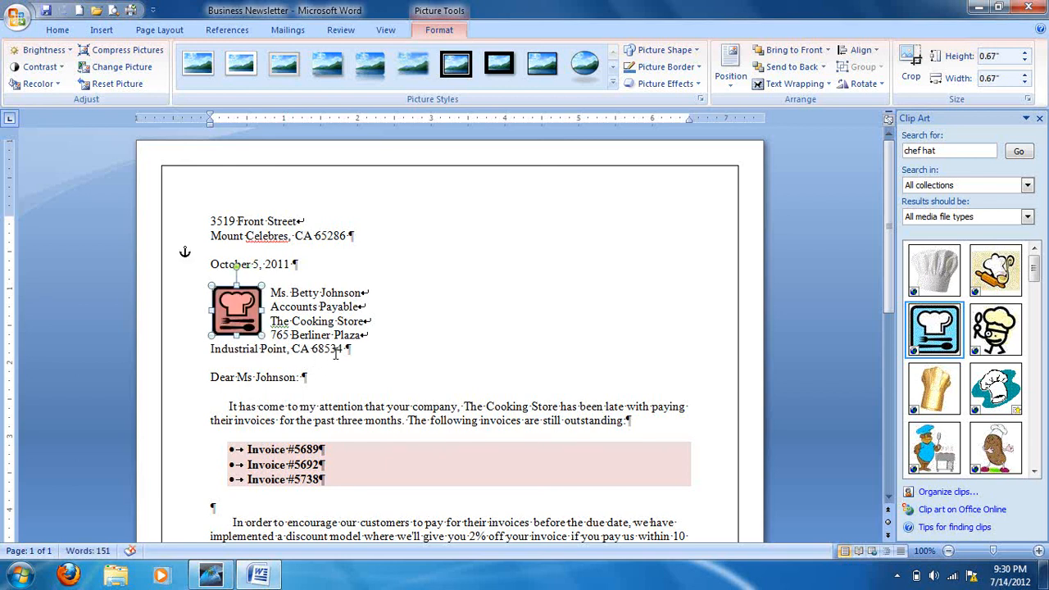
pyautogui.moveTo(236, 311); pyautogui.dragTo(236, 244)
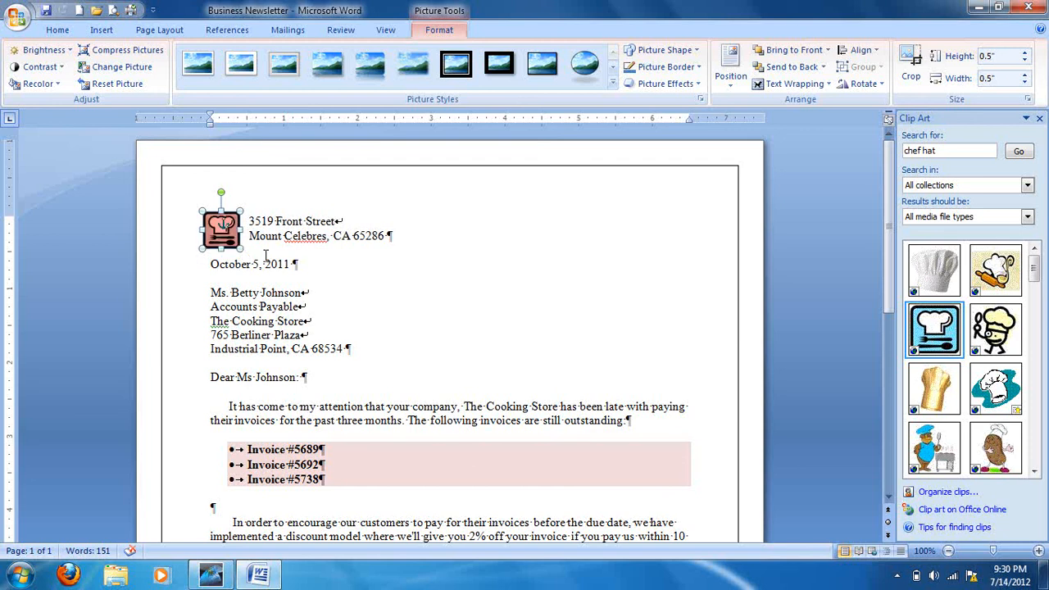
pyautogui.click(265, 253)
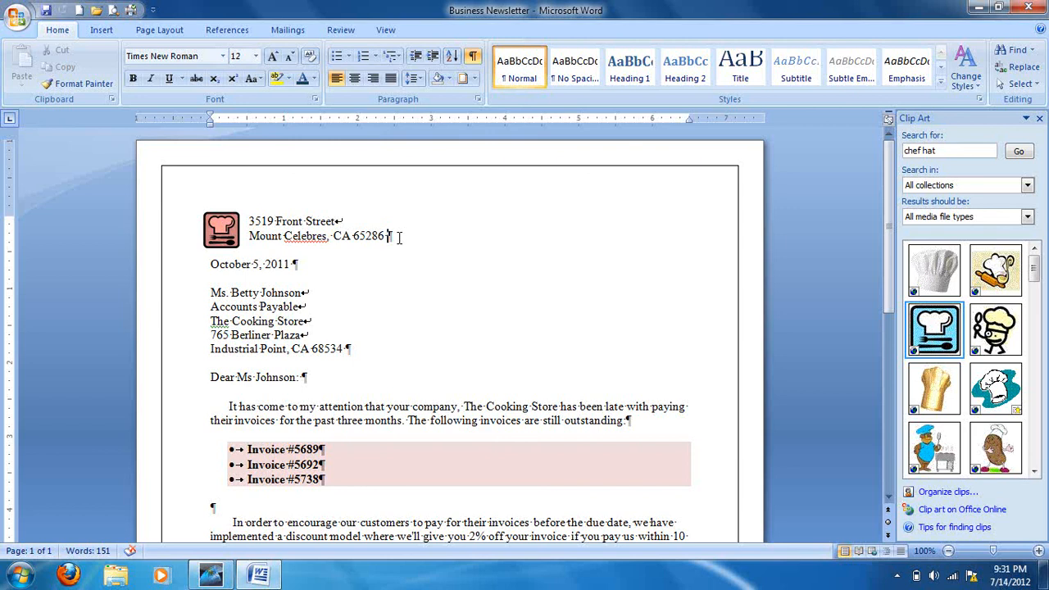
# Step: Apply the first preset picture effect of the third preset row to the chef hat picture
pyautogui.click(232, 223)
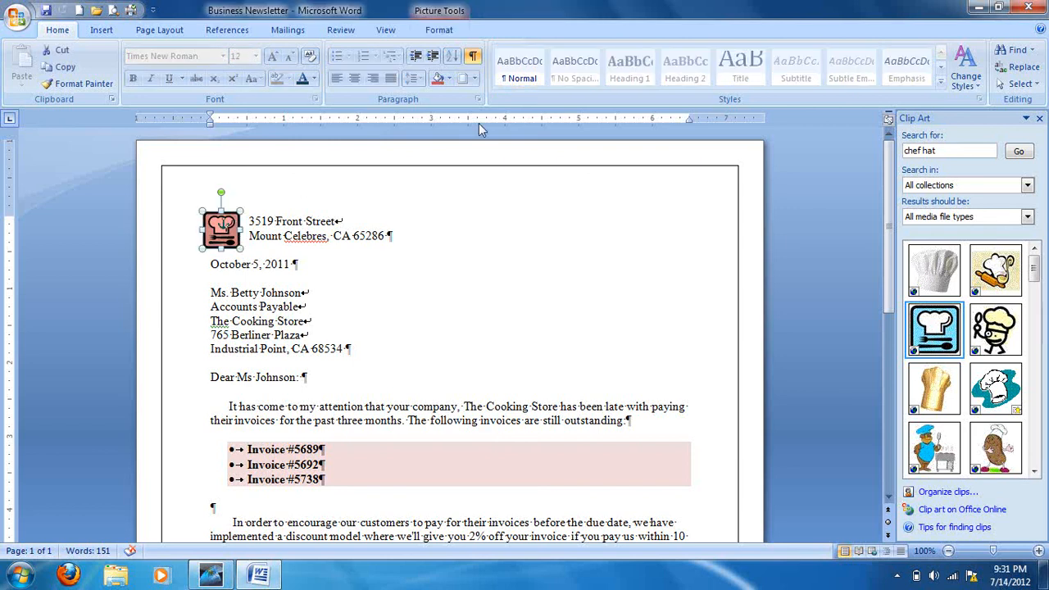
pyautogui.click(440, 30)
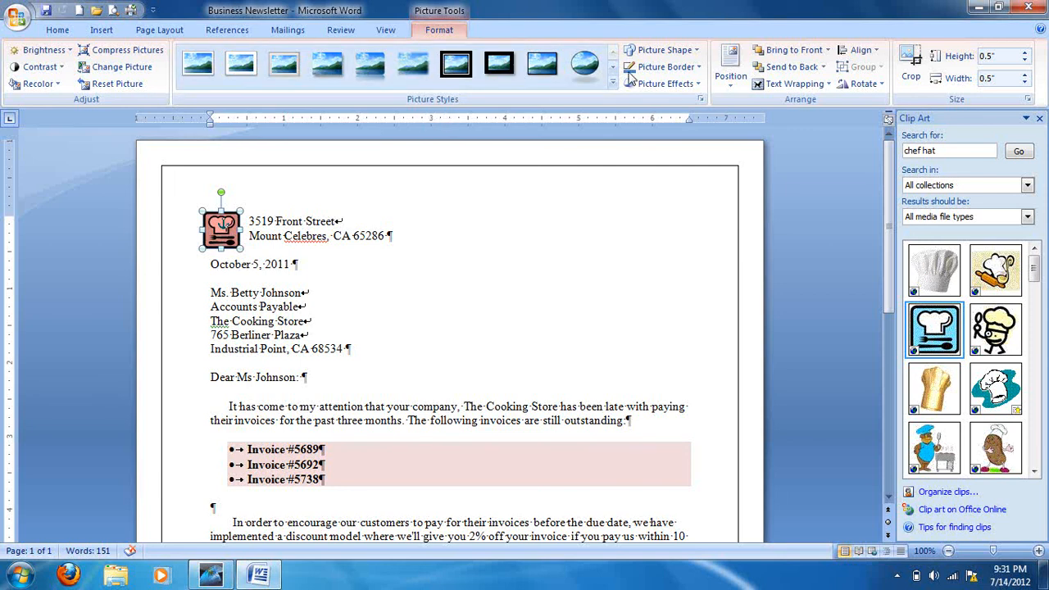
pyautogui.click(697, 84)
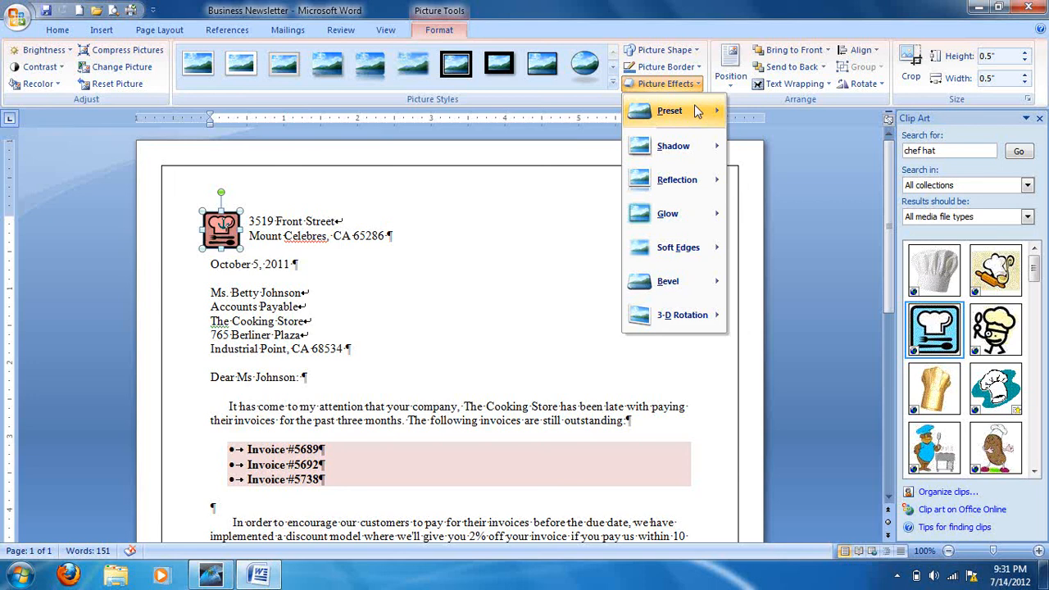
pyautogui.moveTo(695, 110)
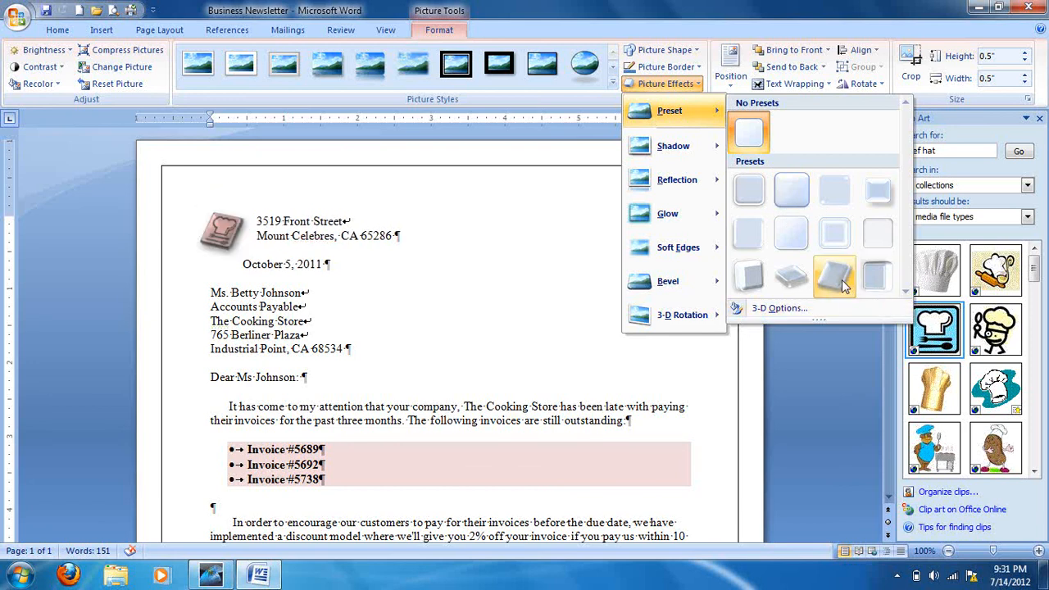
pyautogui.click(756, 281)
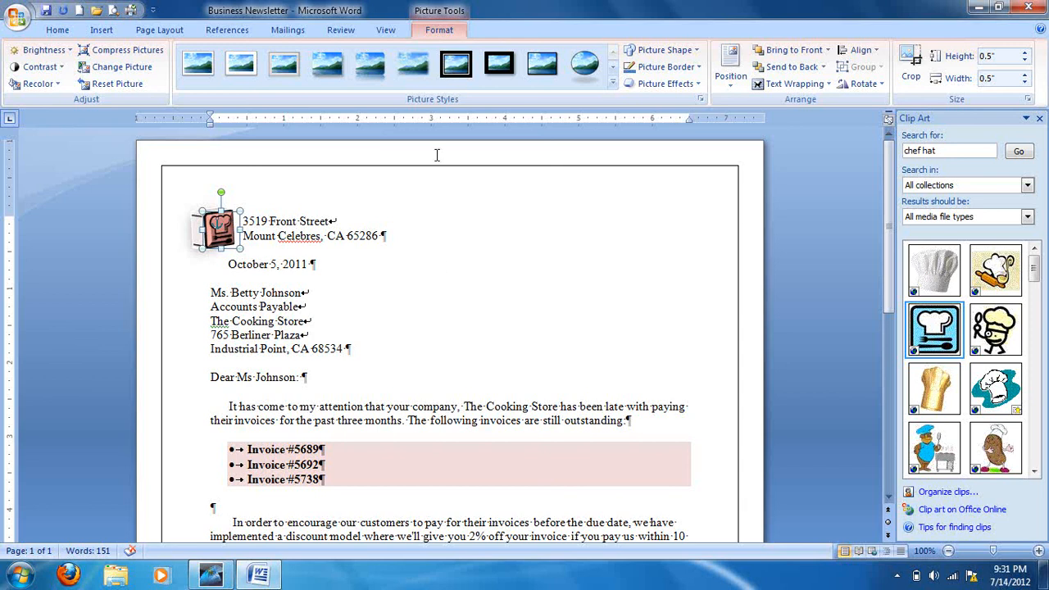
pyautogui.click(218, 578)
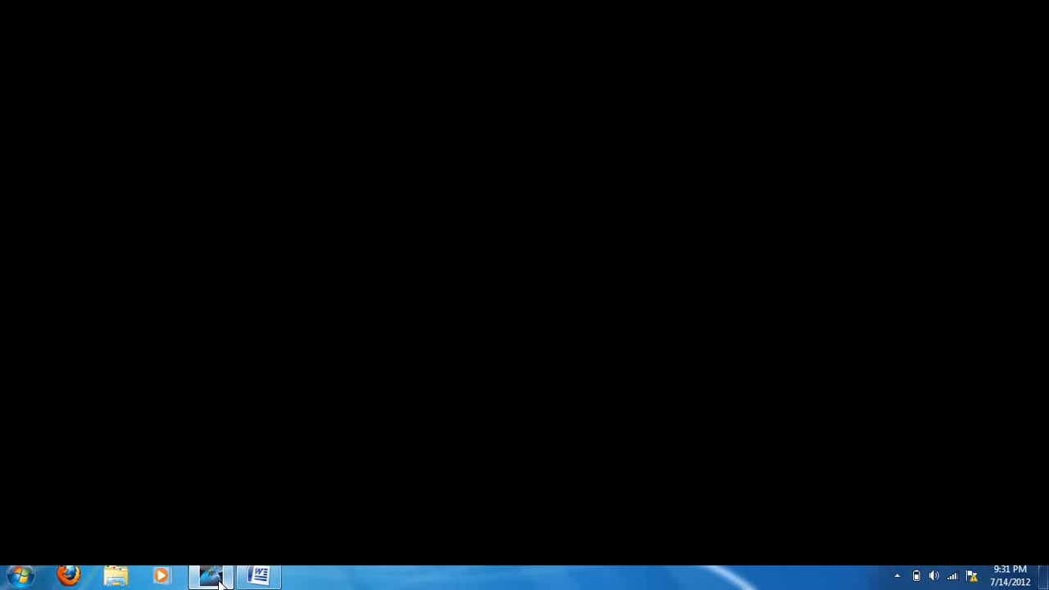